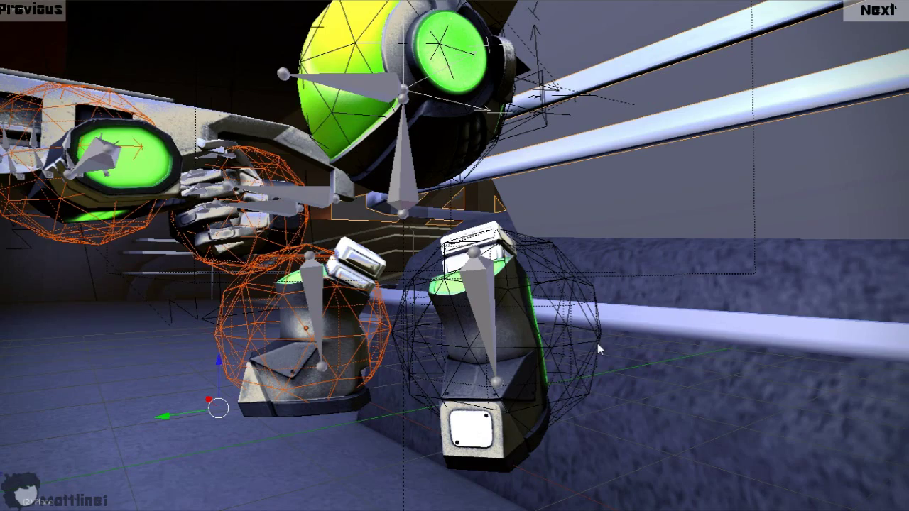
# - Select the wireframe hitbox spheres around the character's boots, hands and head
pyautogui.rightClick(597, 343)
pyautogui.keyDown('shift'); pyautogui.rightClick(228, 377); pyautogui.keyUp('shift')
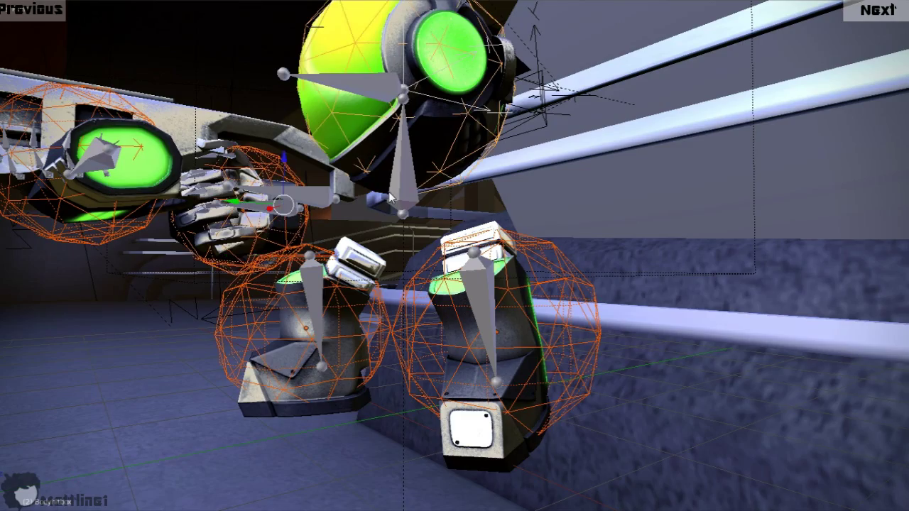
pyautogui.scroll(-1, 449, 194)
pyautogui.keyDown('shift'); pyautogui.moveTo(452, 209); pyautogui.dragTo(509, 245, button='middle'); pyautogui.keyUp('shift')
pyautogui.scroll(-1, 465, 257)
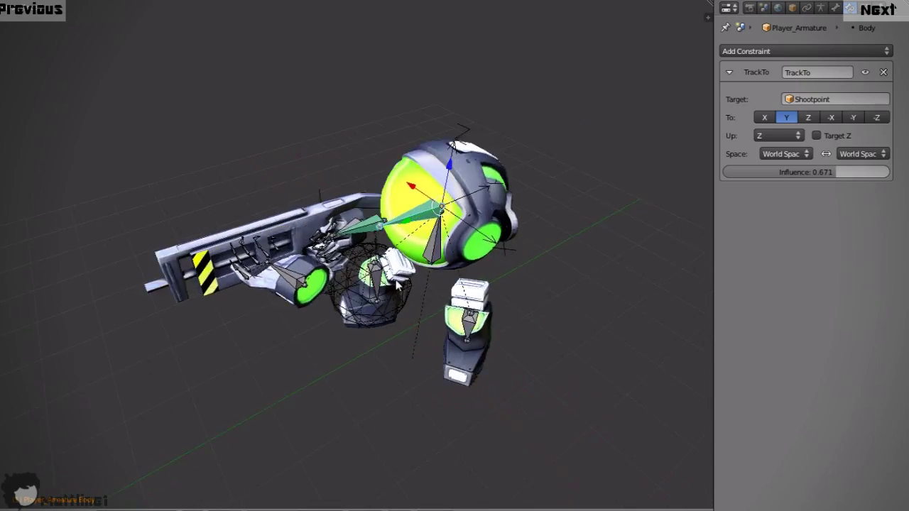
# - Examine the Track To constraints on the armature's Aiming and Body bones and how gun and head point at the Shootpoint empty
pyautogui.keyDown('ctrl'); pyautogui.moveTo(396, 282); pyautogui.dragTo(383, 227, button='middle'); pyautogui.keyUp('ctrl')
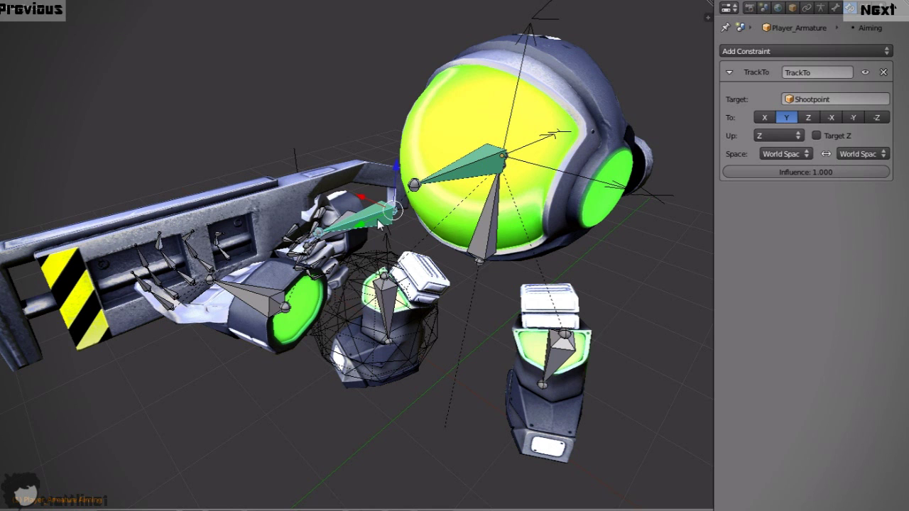
pyautogui.scroll(-4, 459, 175)
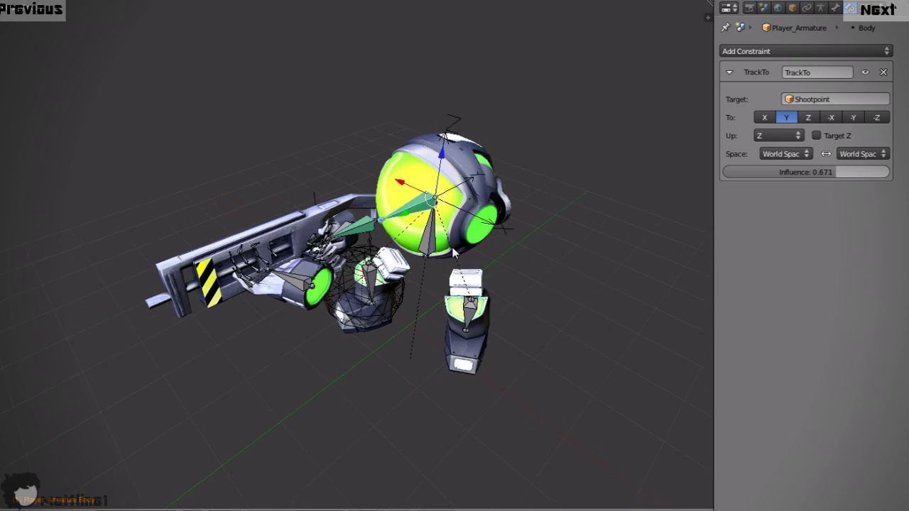
pyautogui.moveTo(459, 175); pyautogui.dragTo(330, 224, button='middle')
pyautogui.rightClick(329, 223)
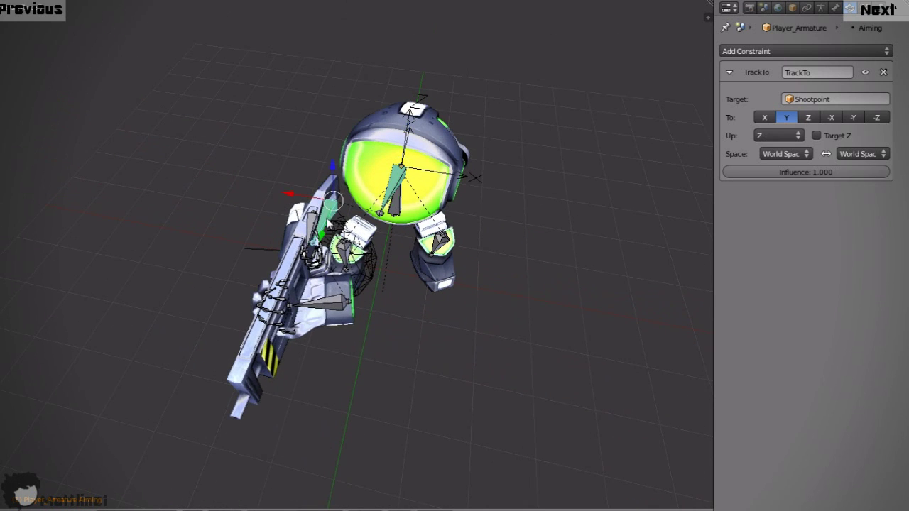
pyautogui.rightClick(387, 196)
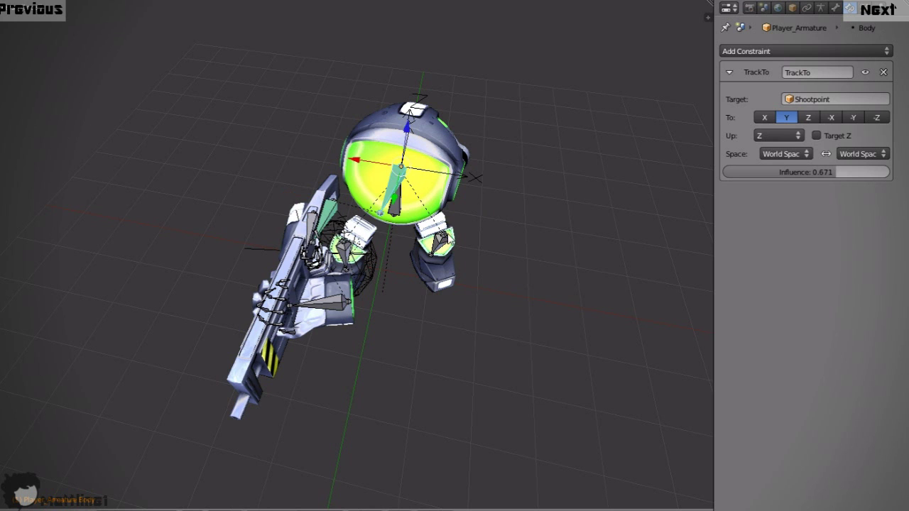
pyautogui.moveTo(604, 170); pyautogui.dragTo(710, 170, button='middle')
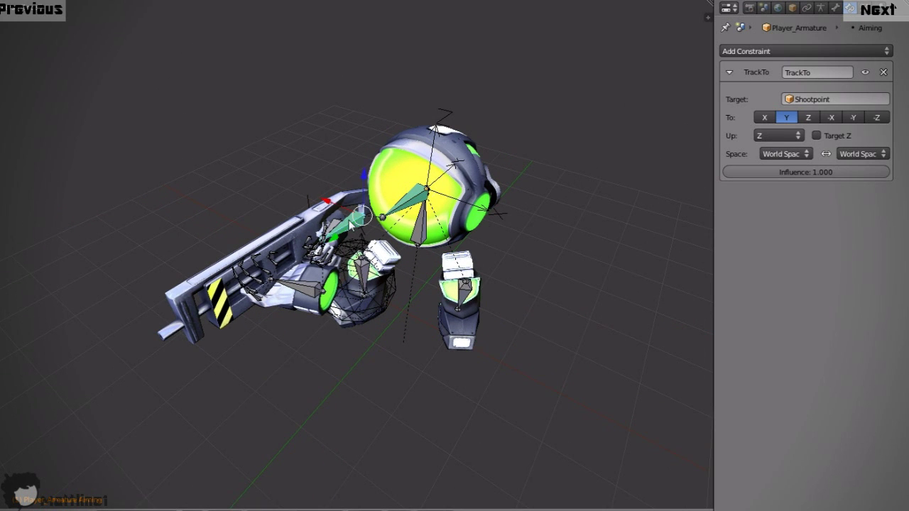
pyautogui.moveTo(371, 292); pyautogui.dragTo(302, 253, button='middle')
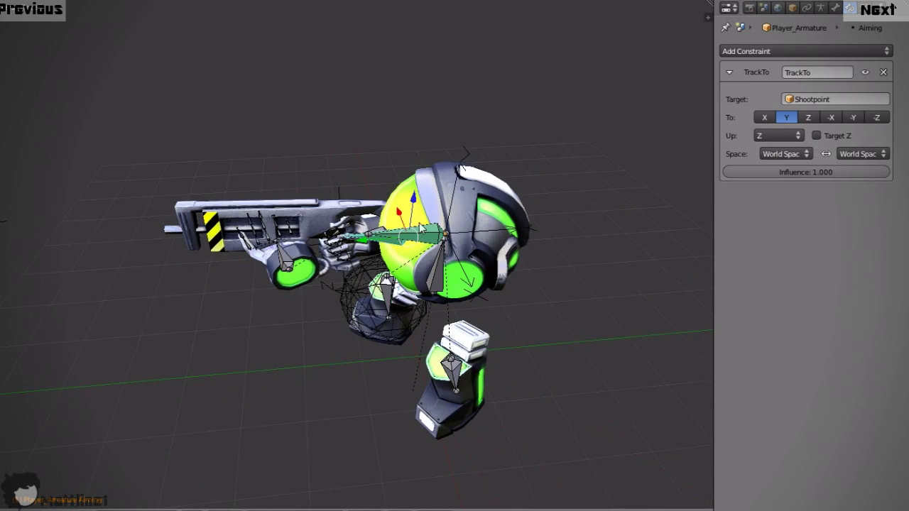
pyautogui.scroll(-2, 355, 244)
pyautogui.keyDown('shift'); pyautogui.moveTo(359, 243); pyautogui.dragTo(437, 216, button='middle'); pyautogui.keyUp('shift')
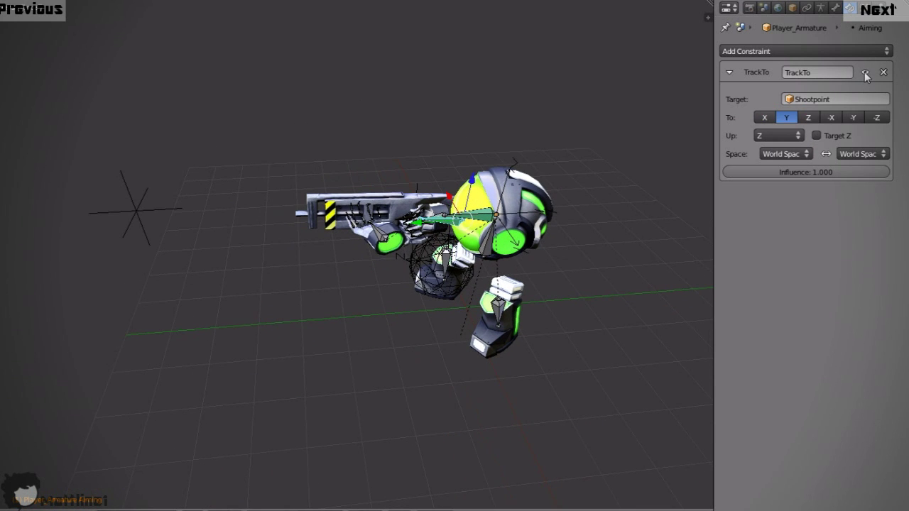
# - Switch the Aiming bone's Track To constraint off and on again, and check its Shootpoint target and the Body bone's constraint
pyautogui.click(866, 73)
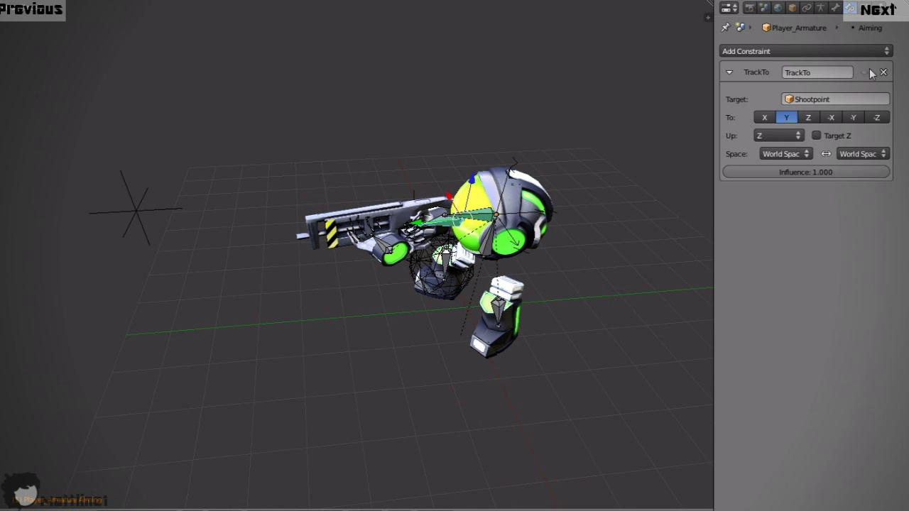
pyautogui.click(866, 73)
pyautogui.rightClick(138, 215)
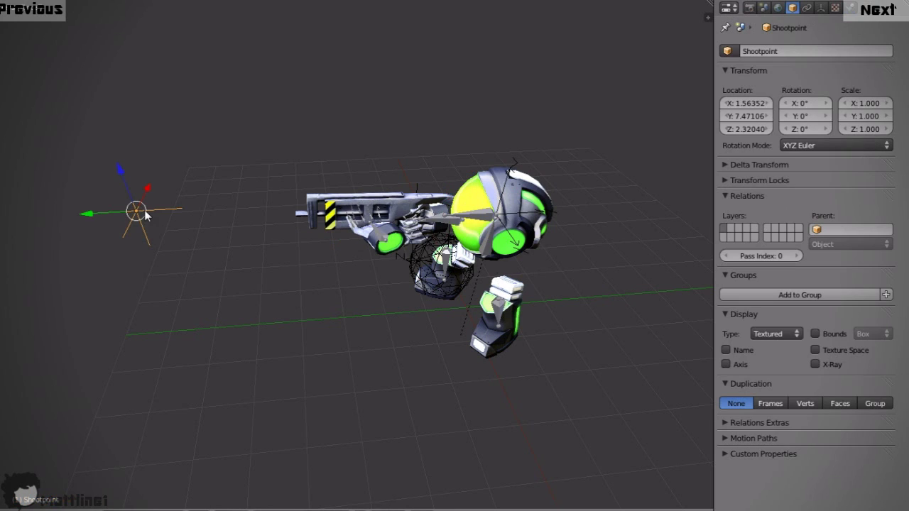
pyautogui.rightClick(469, 224)
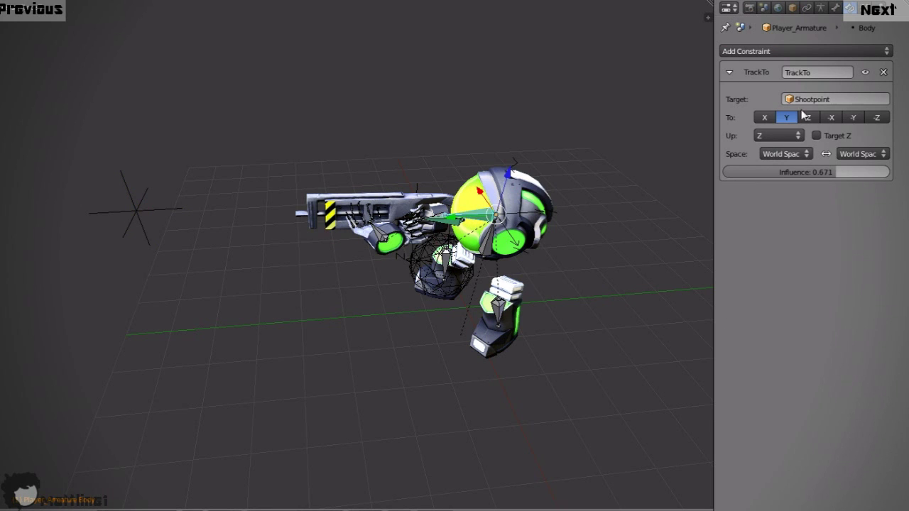
# - Move the Shootpoint empty around in front of the character, ending through the camera view at about X -2.20, Y 7.40, Z 2.51
pyautogui.rightClick(152, 218)
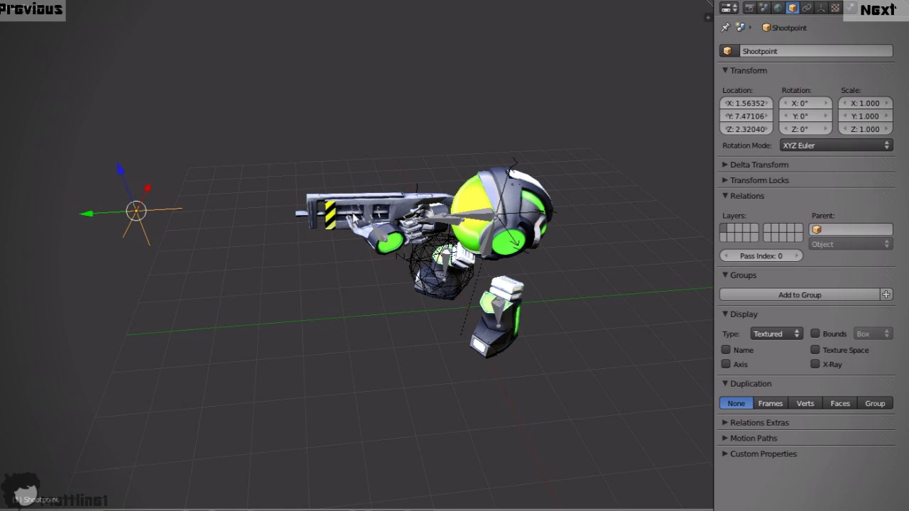
pyautogui.press('g')
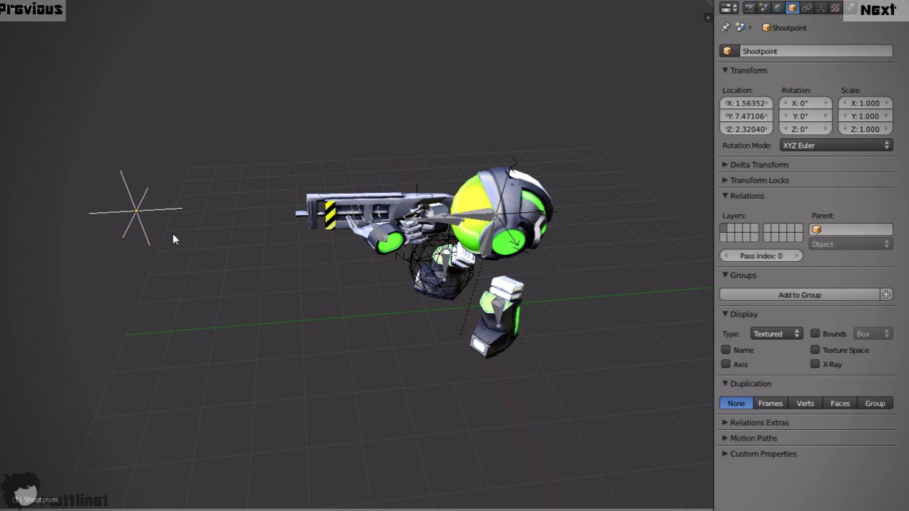
pyautogui.click(314, 311)
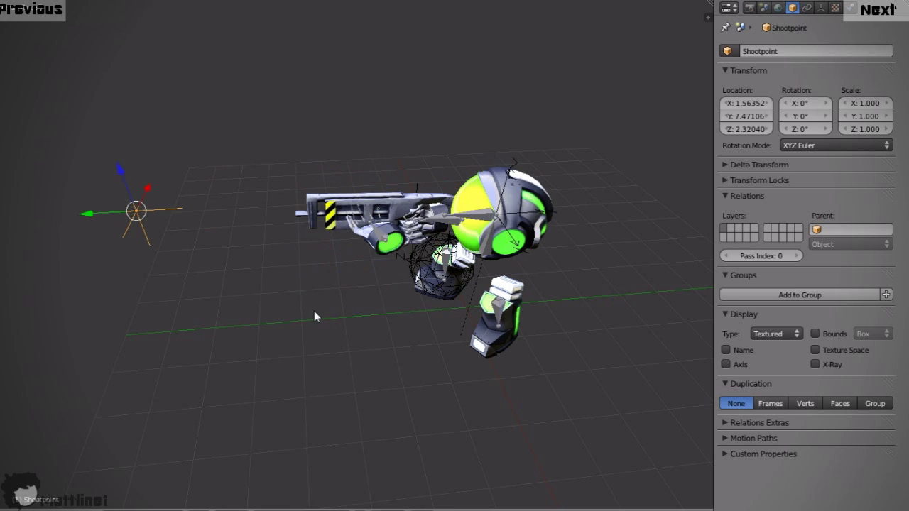
pyautogui.moveTo(314, 311); pyautogui.dragTo(272, 319, button='middle')
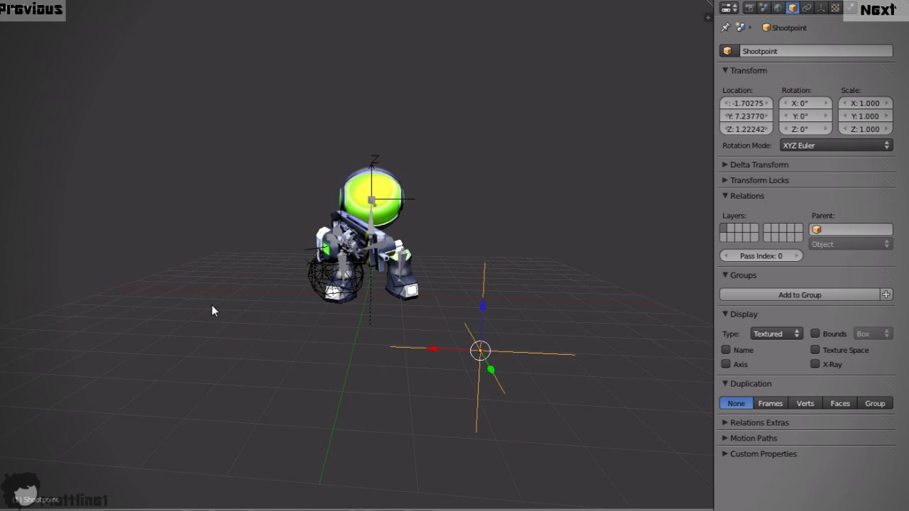
pyautogui.press('KP_0')
pyautogui.scroll(3, 379, 229)
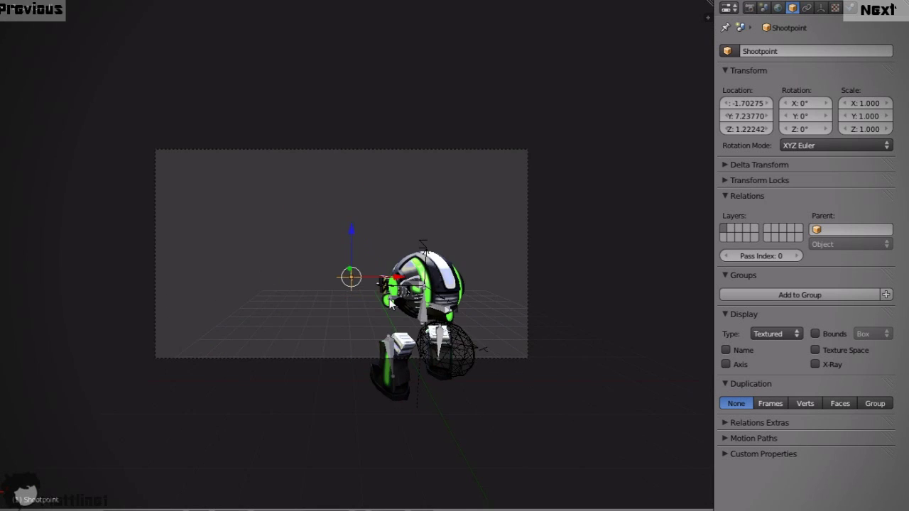
pyautogui.press('g')
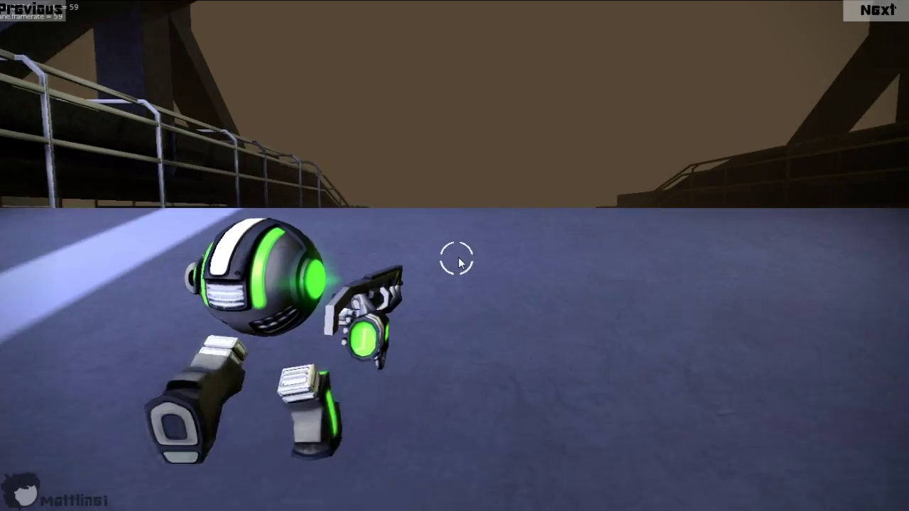
# - Play-test the game by walking the character forward and sideways to check how the body and gun aim, and review the Shootpoint setup
pyautogui.press('w')
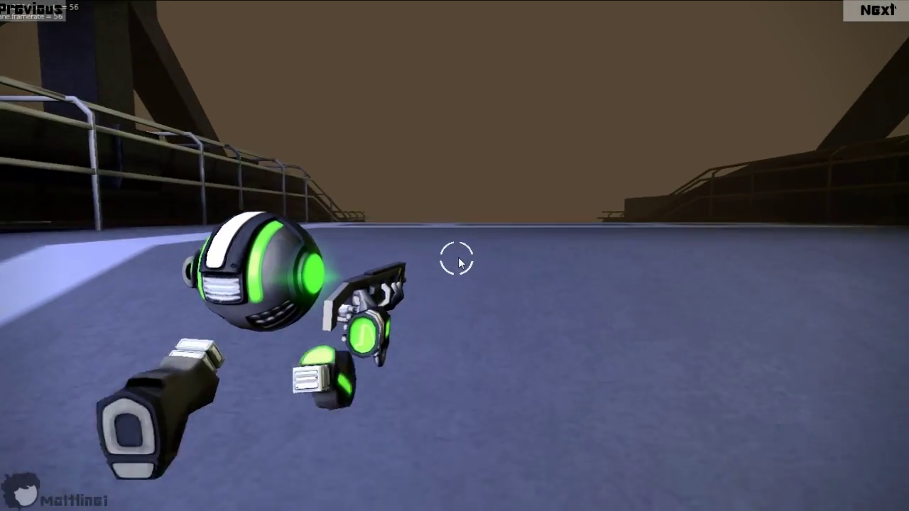
pyautogui.press('a')
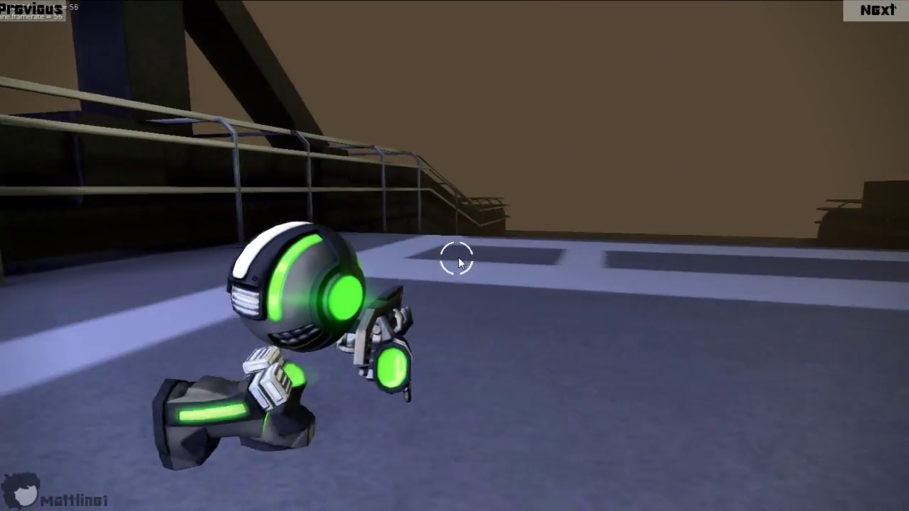
pyautogui.press('w')
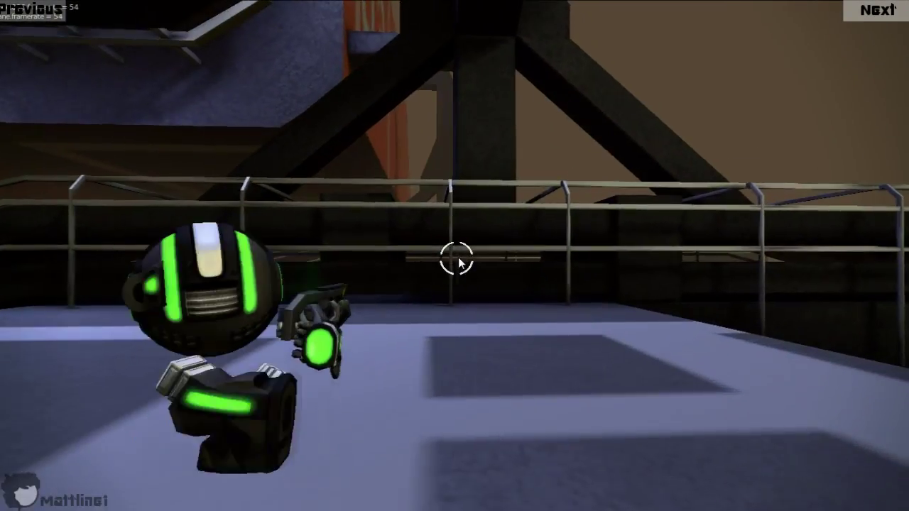
pyautogui.press('a')
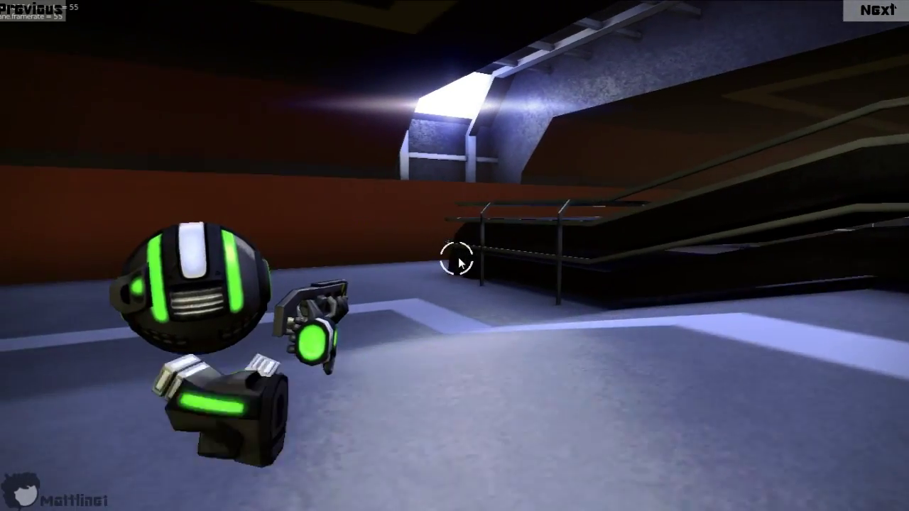
pyautogui.press('d')
pyautogui.press('a')
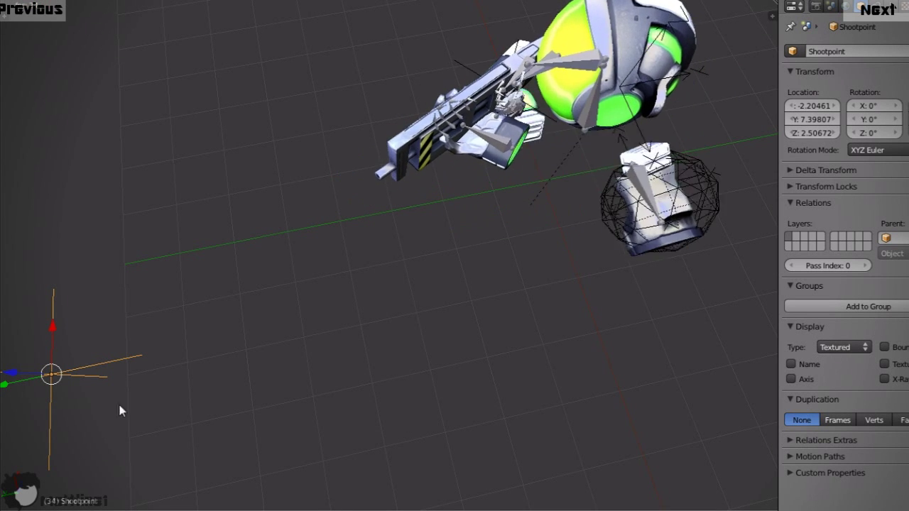
pyautogui.moveTo(122, 410); pyautogui.dragTo(327, 378, button='middle')
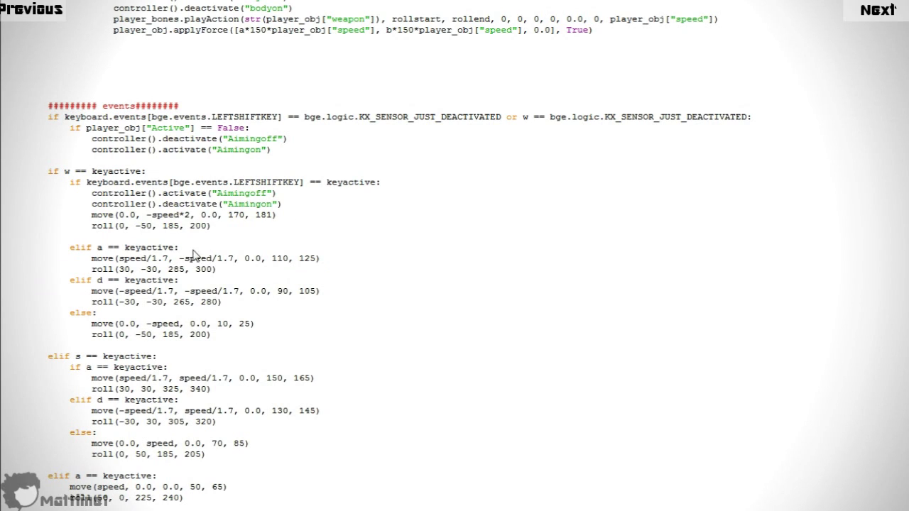
# - Examine the script's move() function, highlighting the start and end arguments of playAction and the frames 170, 181 passed by the Left Shift branch
pyautogui.scroll(6, 300, 203)
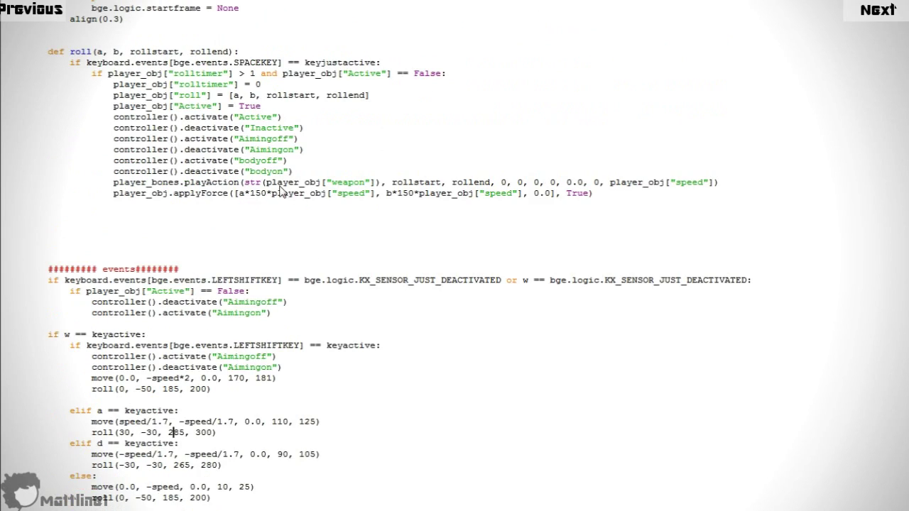
pyautogui.moveTo(673, 212); pyautogui.dragTo(230, 212)
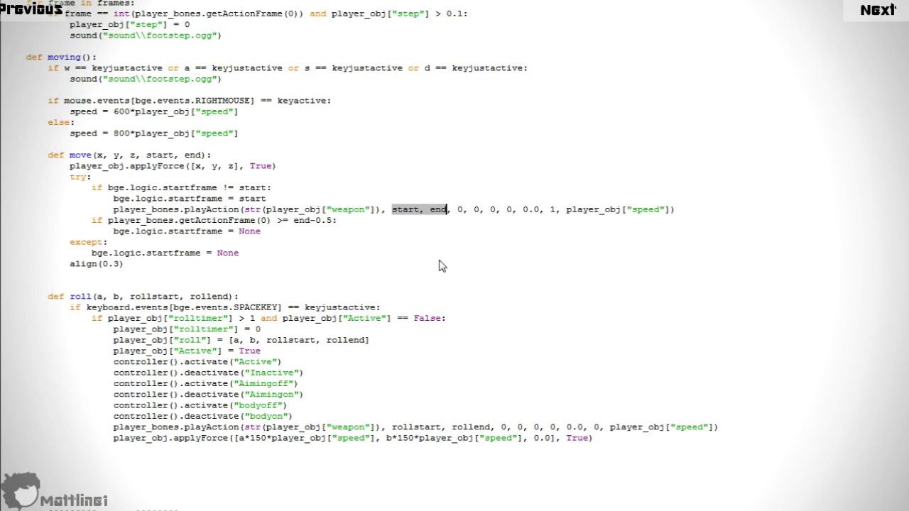
pyautogui.scroll(-5, 439, 266)
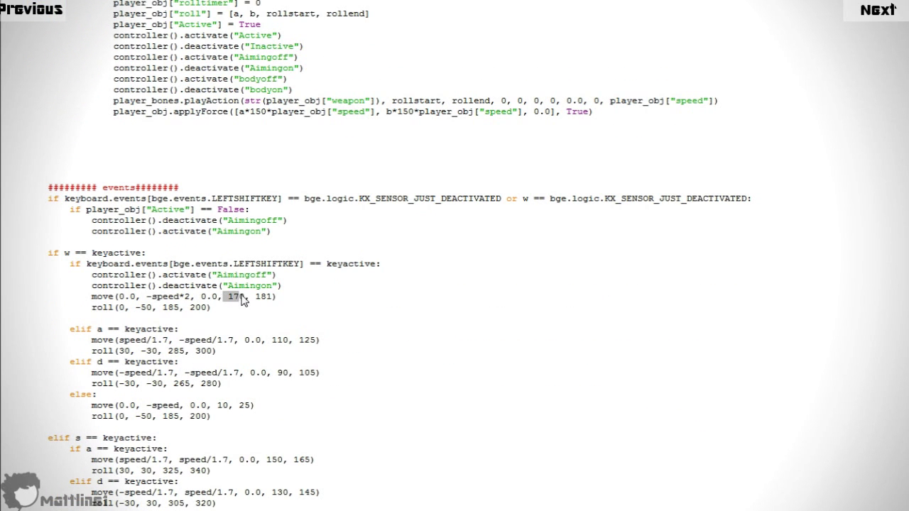
pyautogui.moveTo(242, 299); pyautogui.dragTo(274, 300)
pyautogui.click(302, 309)
pyautogui.scroll(-3, 288, 391)
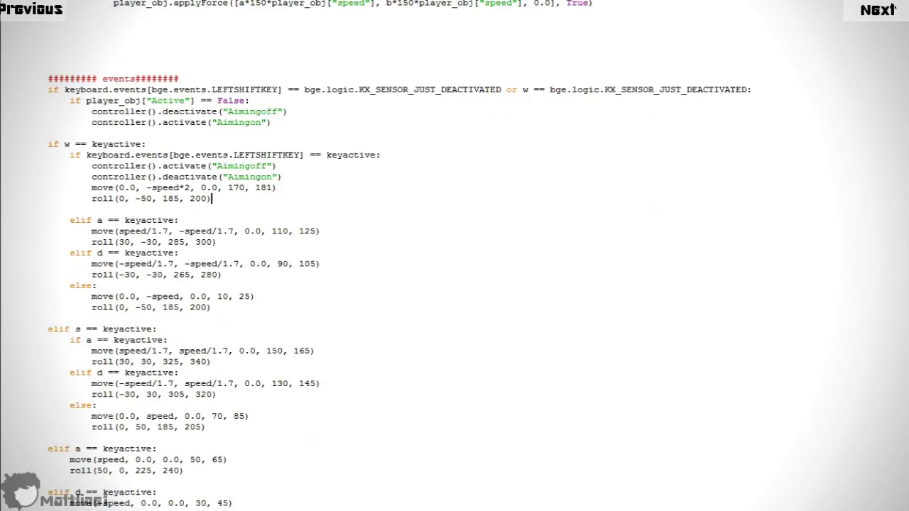
# - Find the actions() function further down the script and highlight its header and import lines
pyautogui.scroll(-20, 455, 256)
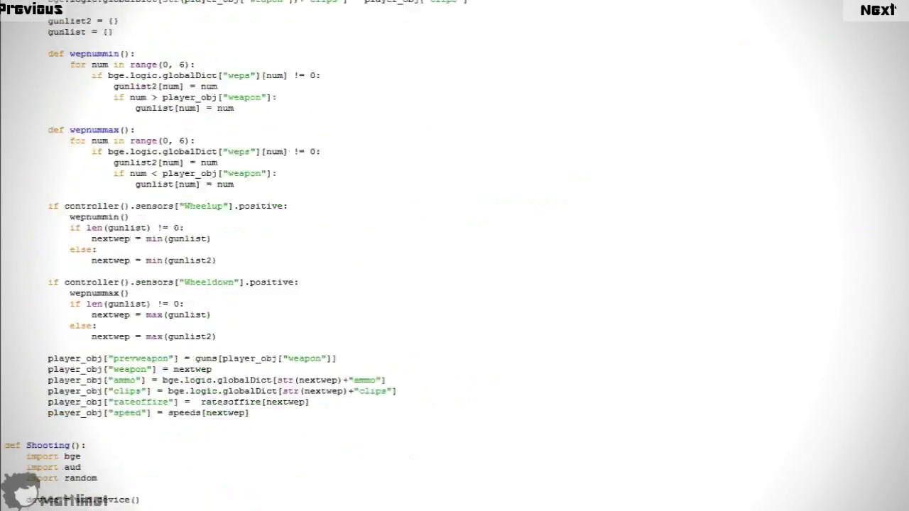
pyautogui.scroll(-20, 455, 256)
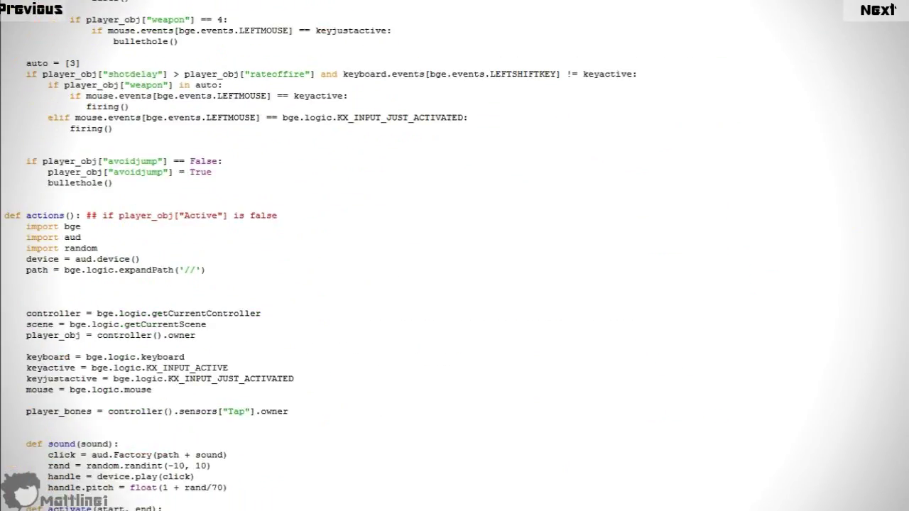
pyautogui.moveTo(290, 217); pyautogui.dragTo(3, 287)
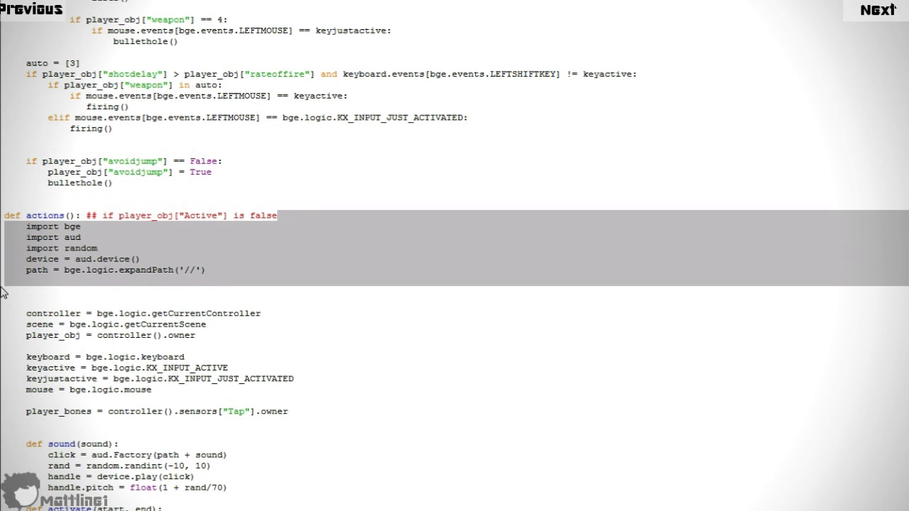
pyautogui.scroll(-1, 344, 435)
pyautogui.click(274, 510)
pyautogui.scroll(-1, 274, 509)
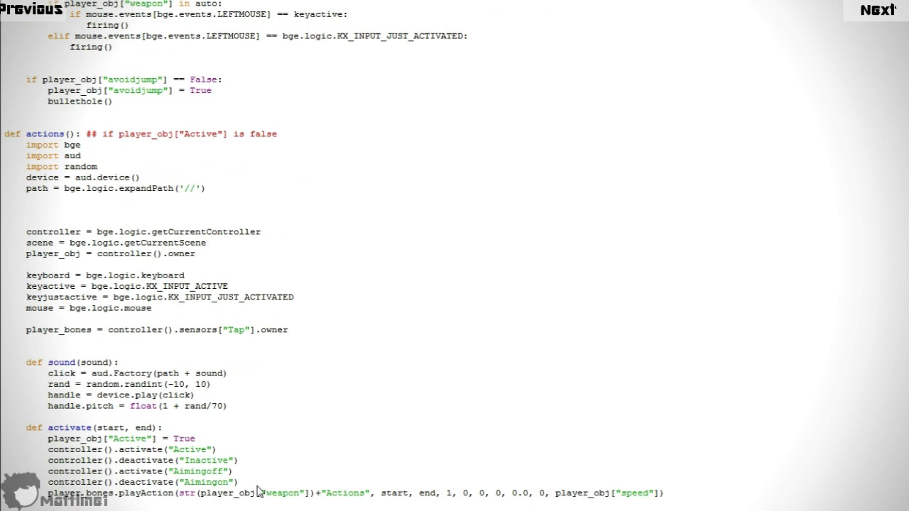
# - Examine the activate() function, highlighting its controller activate and deactivate lines, and read the reload, melee and grenade key checks below it
pyautogui.moveTo(257, 486); pyautogui.dragTo(4, 450)
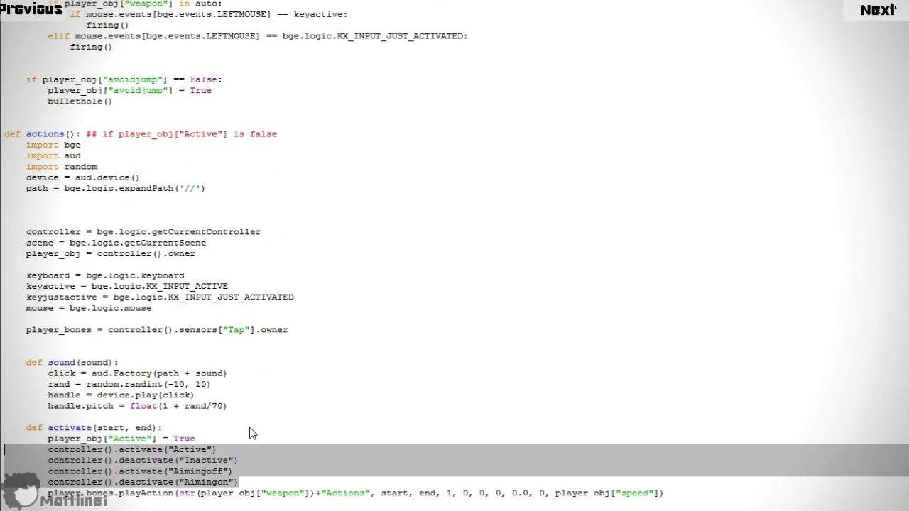
pyautogui.click(213, 430)
pyautogui.scroll(-7, 240, 345)
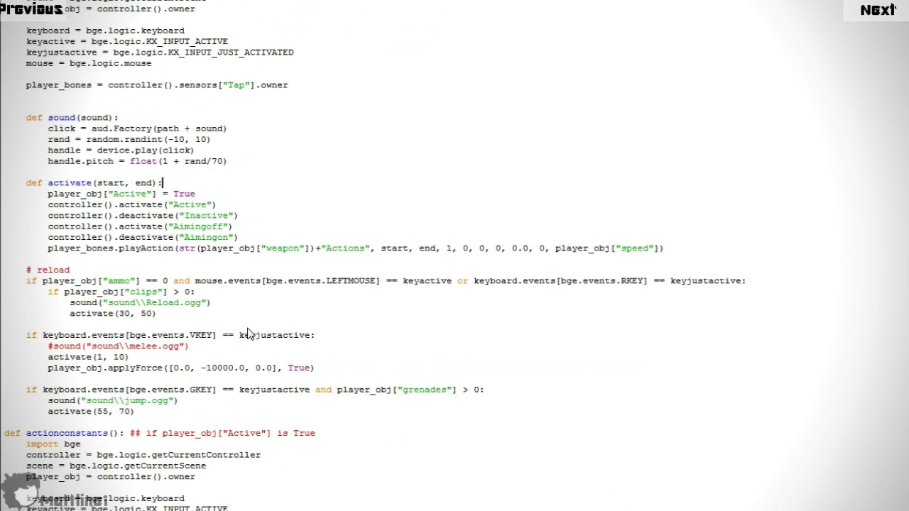
pyautogui.scroll(-3, 248, 333)
pyautogui.scroll(3, 371, 319)
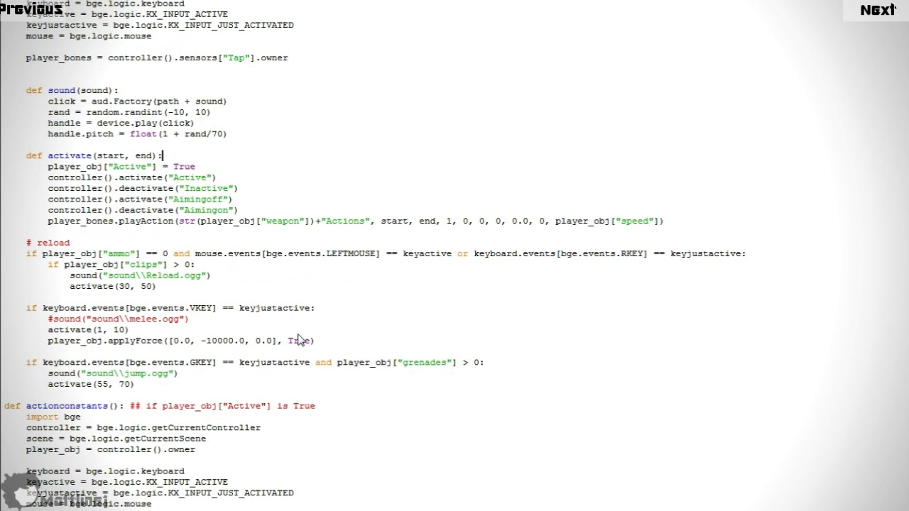
# - Review the grenade and reload key checks below activate(), highlighting the end of the G key condition and placing the cursor in the reload condition
pyautogui.moveTo(513, 366); pyautogui.dragTo(93, 377)
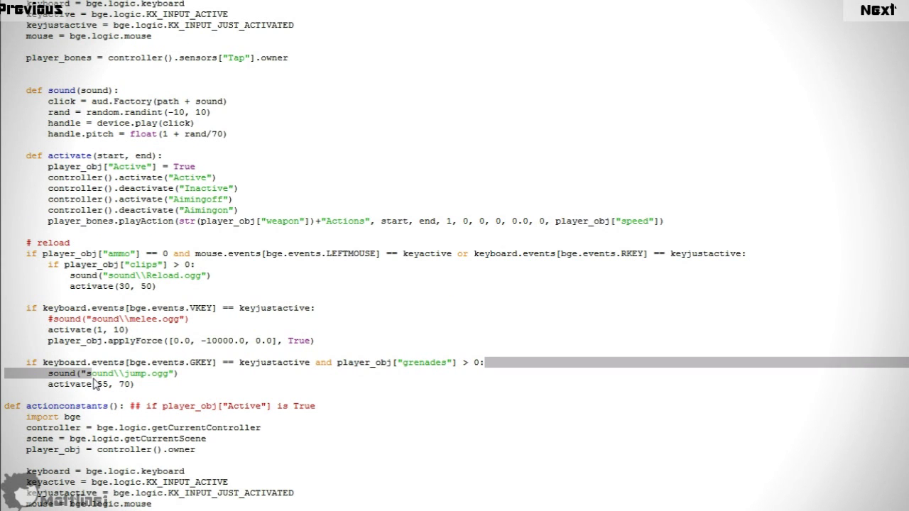
pyautogui.scroll(-2, 252, 408)
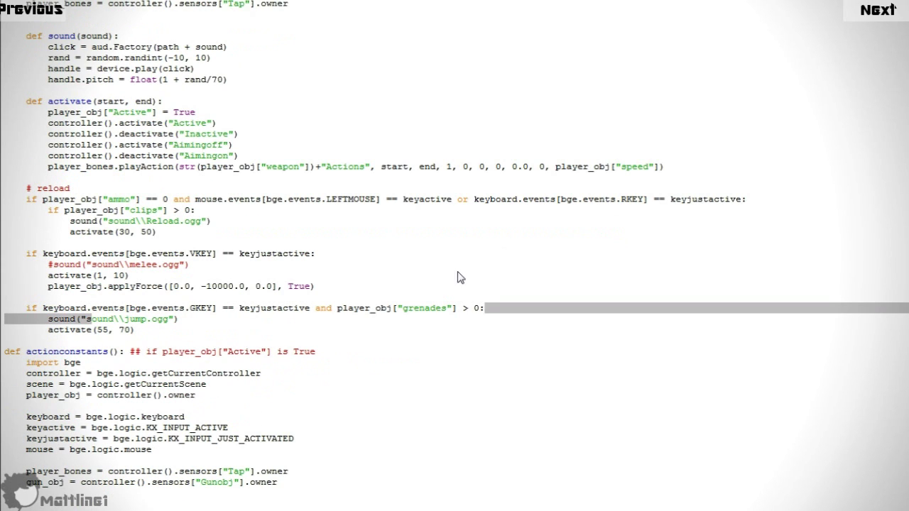
pyautogui.click(704, 198)
pyautogui.scroll(-3, 431, 421)
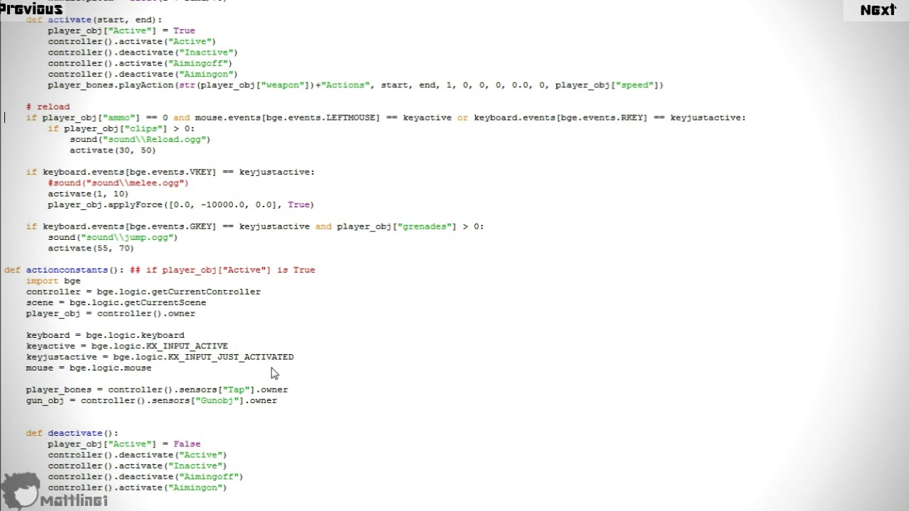
pyautogui.scroll(1, 274, 374)
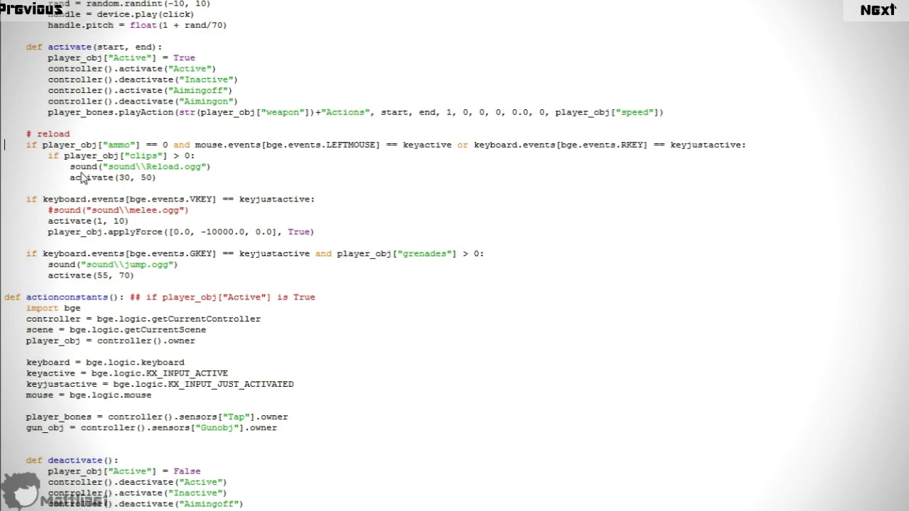
# - Read through actionconstants(), covering deactivate(), the weapon-change mesh switch, rolling, reload, melee and throw sections
pyautogui.scroll(-9, 138, 184)
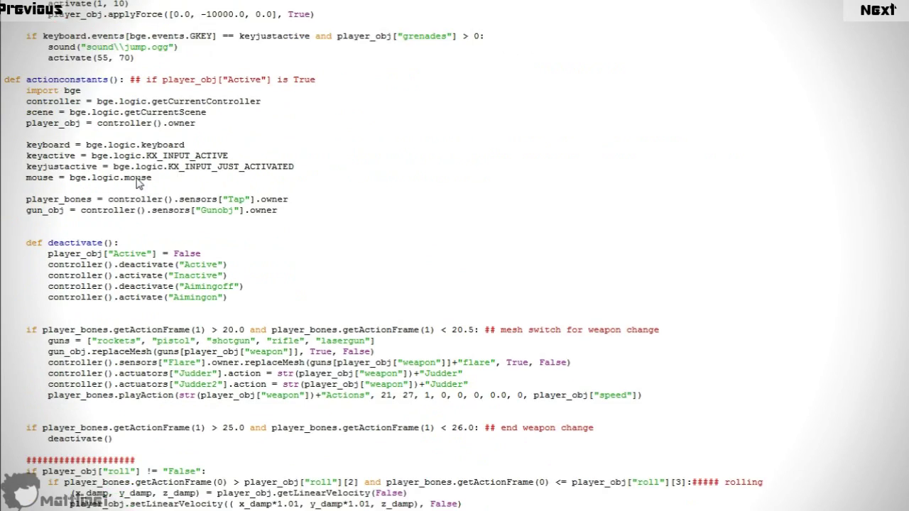
pyautogui.scroll(-10, 138, 184)
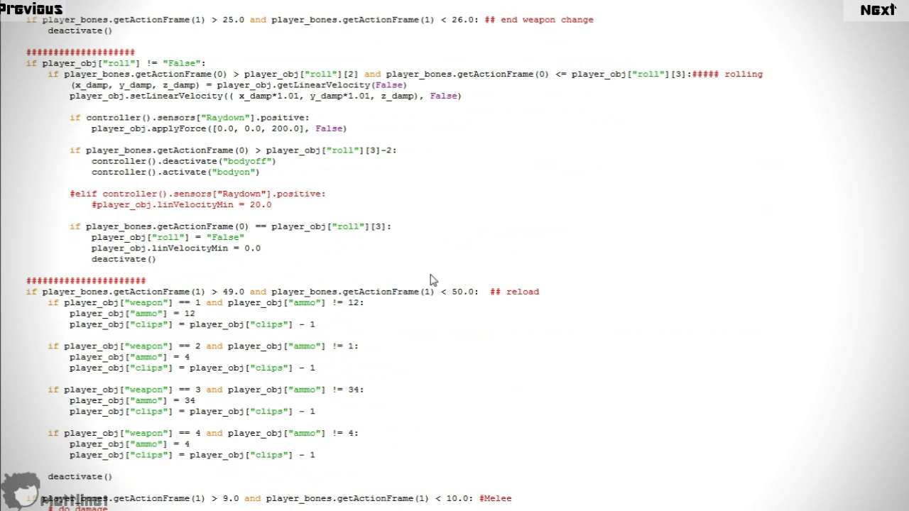
pyautogui.scroll(-6, 432, 284)
pyautogui.scroll(-2, 432, 294)
# - Examine the grenade throw block, highlighting its addObject line with "Grenade" and "GrenadePoint", the getLinearVelocity line and the applyForce line
pyautogui.moveTo(336, 370); pyautogui.dragTo(4, 290)
pyautogui.moveTo(48, 330); pyautogui.dragTo(381, 333)
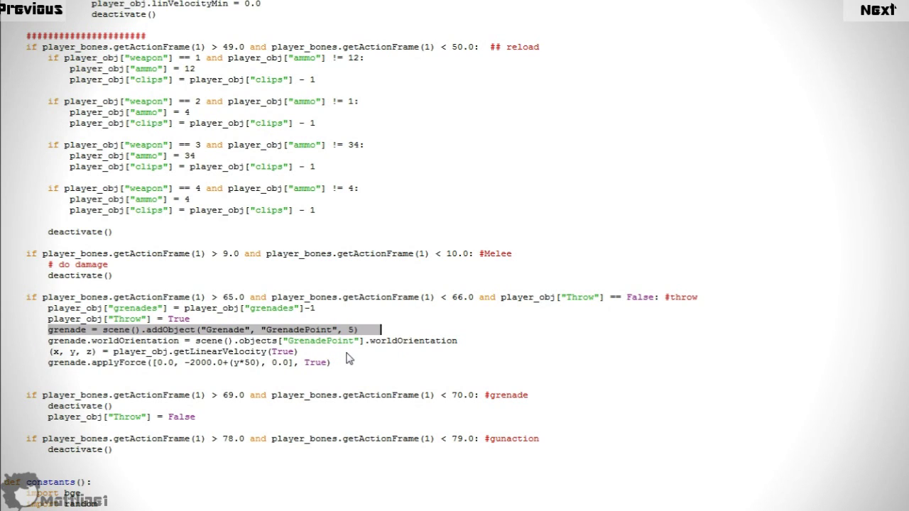
pyautogui.moveTo(342, 352); pyautogui.dragTo(6, 359)
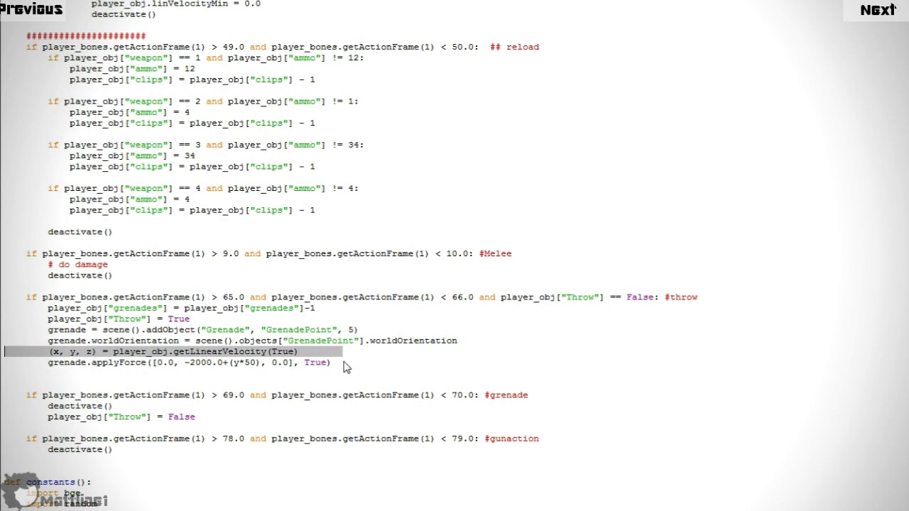
pyautogui.moveTo(346, 367); pyautogui.dragTo(2, 359)
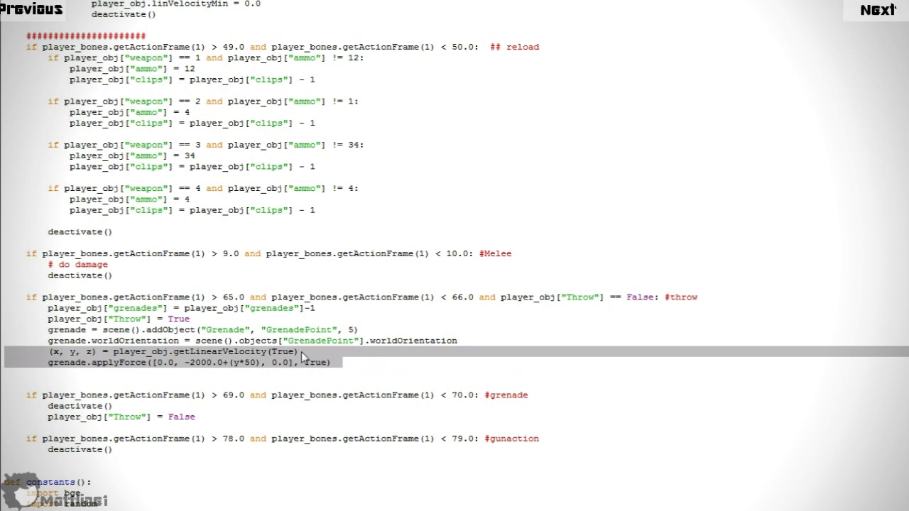
pyautogui.click(361, 363)
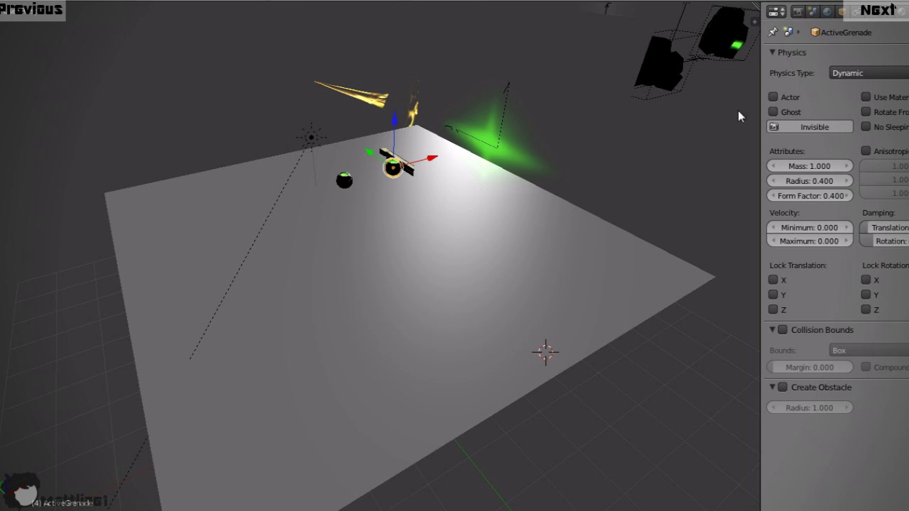
# - Select the Grenade object, frame it up close and inspect its model and Dynamic, Ghost physics settings beside the neighbouring grenade
pyautogui.rightClick(345, 178)
pyautogui.press('KP_Decimal')
pyautogui.moveTo(341, 183); pyautogui.dragTo(668, 171, button='middle')
pyautogui.scroll(-5, 366, 291)
pyautogui.moveTo(366, 291)
pyautogui.mouseDown(button='middle')
pyautogui.moveTo(356, 257)
pyautogui.moveTo(360, 276)
pyautogui.mouseUp(button='middle')
pyautogui.scroll(2, 356, 257)
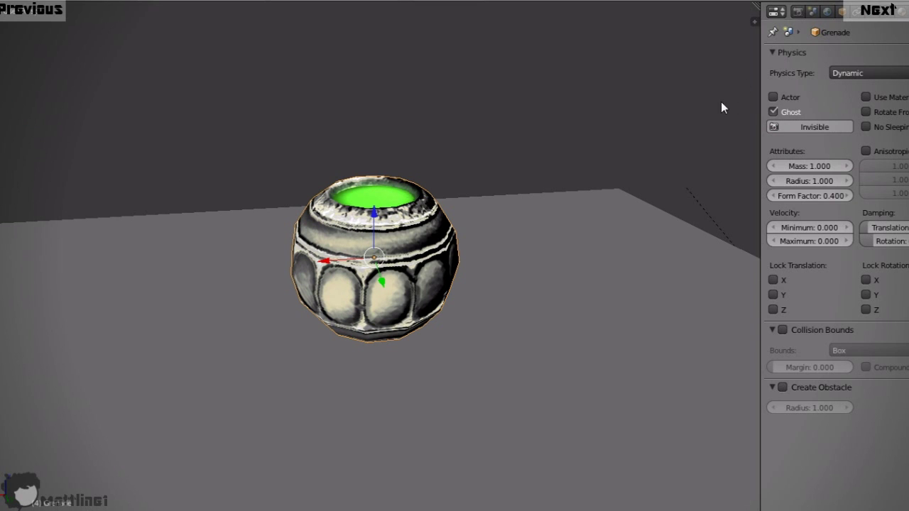
pyautogui.scroll(-3, 336, 346)
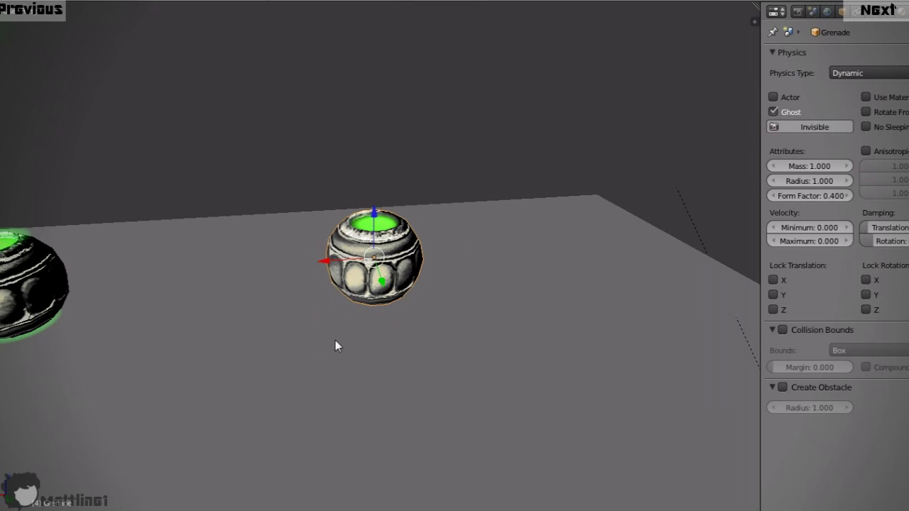
pyautogui.keyDown('shift'); pyautogui.moveTo(336, 344); pyautogui.dragTo(397, 304, button='middle'); pyautogui.keyUp('shift')
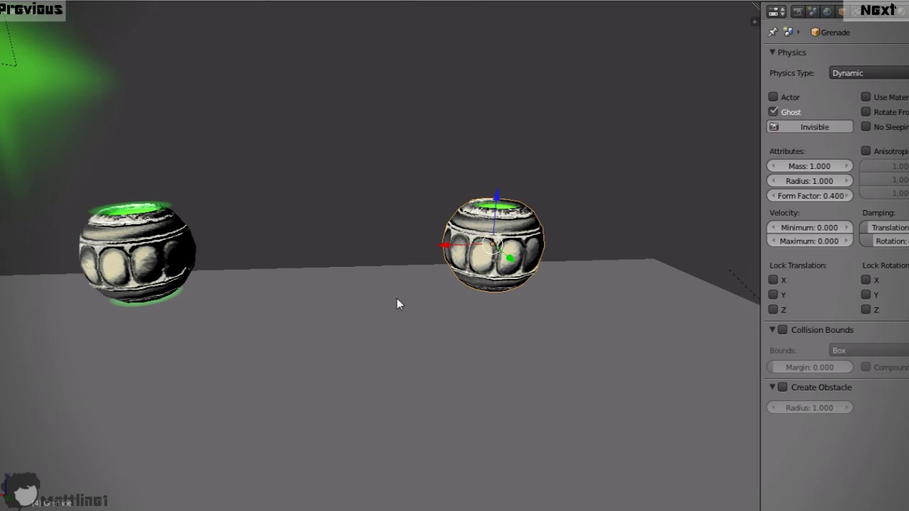
# - Select the ActiveGrenade object and inspect its glowing model and Dynamic physics settings from several angles
pyautogui.rightClick(156, 261)
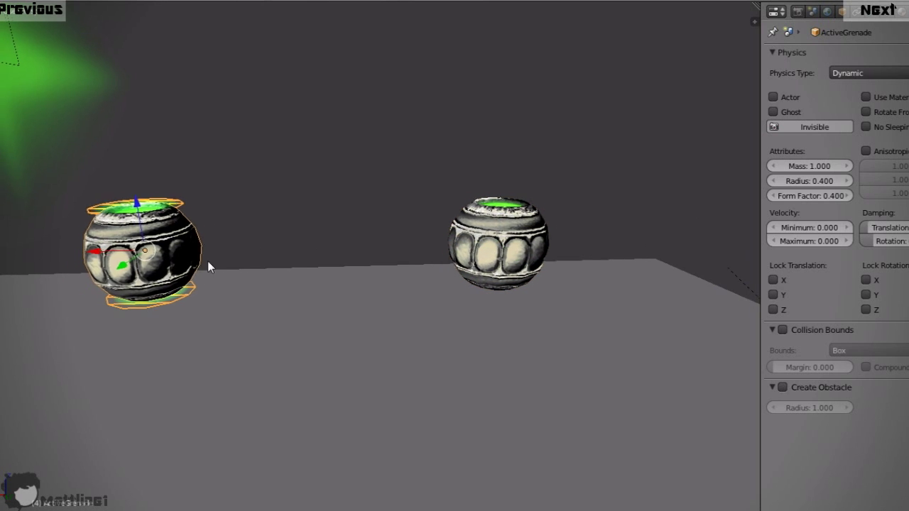
pyautogui.moveTo(207, 261); pyautogui.dragTo(394, 285, button='middle')
pyautogui.scroll(2, 396, 285)
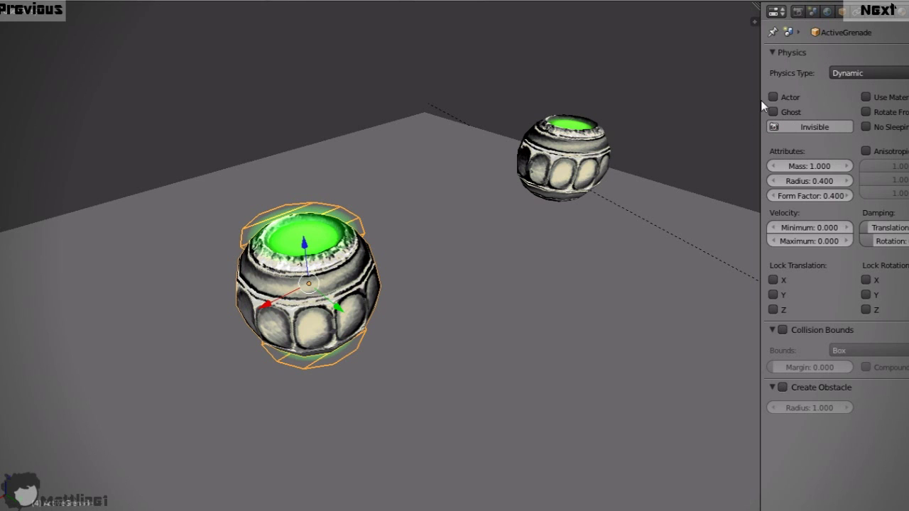
pyautogui.moveTo(449, 240); pyautogui.dragTo(392, 235, button='middle')
pyautogui.scroll(-7, 392, 234)
pyautogui.moveTo(473, 275); pyautogui.dragTo(423, 327, button='middle')
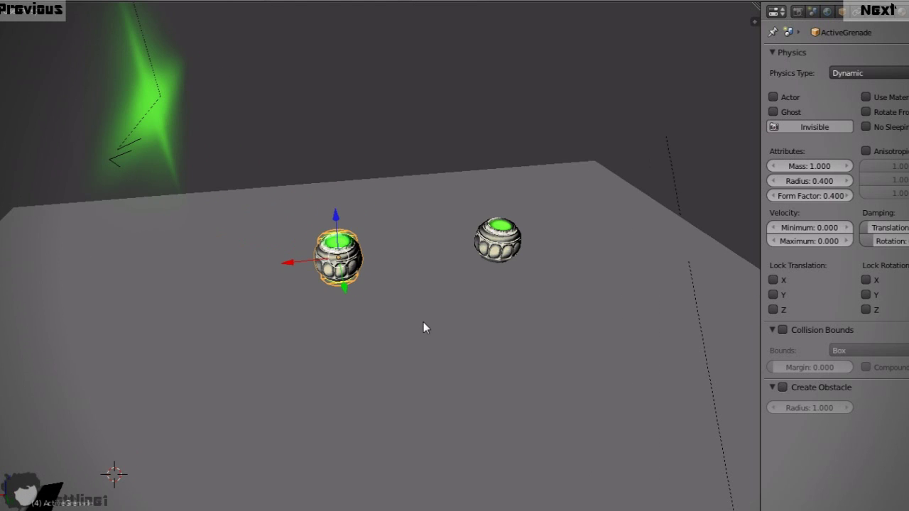
pyautogui.moveTo(355, 292); pyautogui.dragTo(413, 272, button='middle')
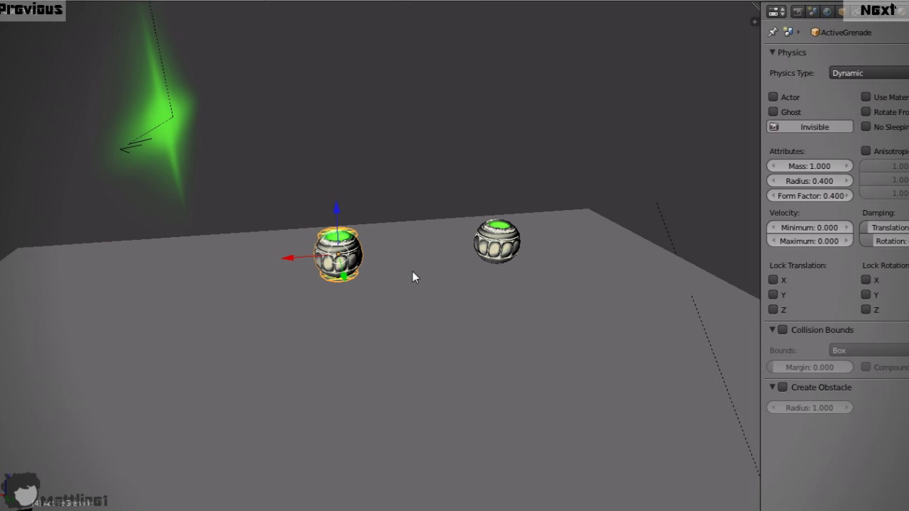
pyautogui.moveTo(406, 315); pyautogui.dragTo(412, 373, button='middle')
pyautogui.scroll(-3, 374, 295)
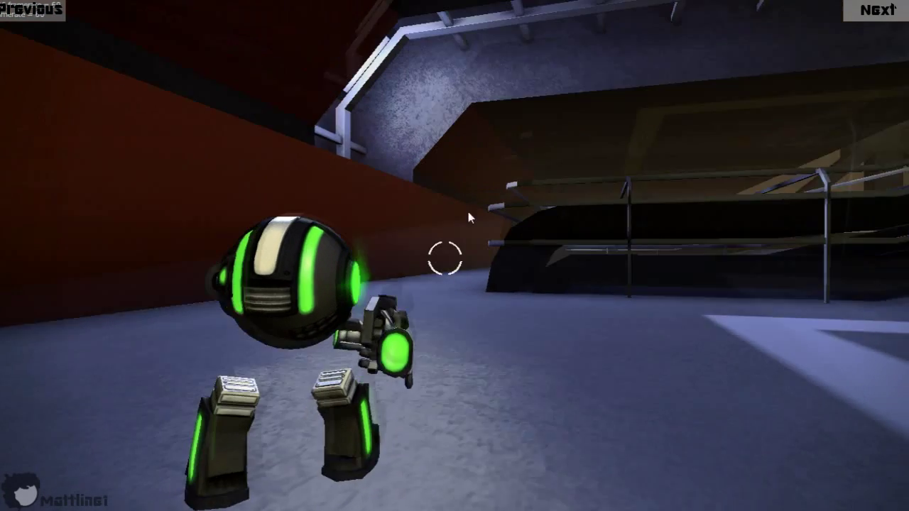
# - Play-test the game by throwing grenades while standing and while walking forward, checking how they fly and land
pyautogui.press('g')
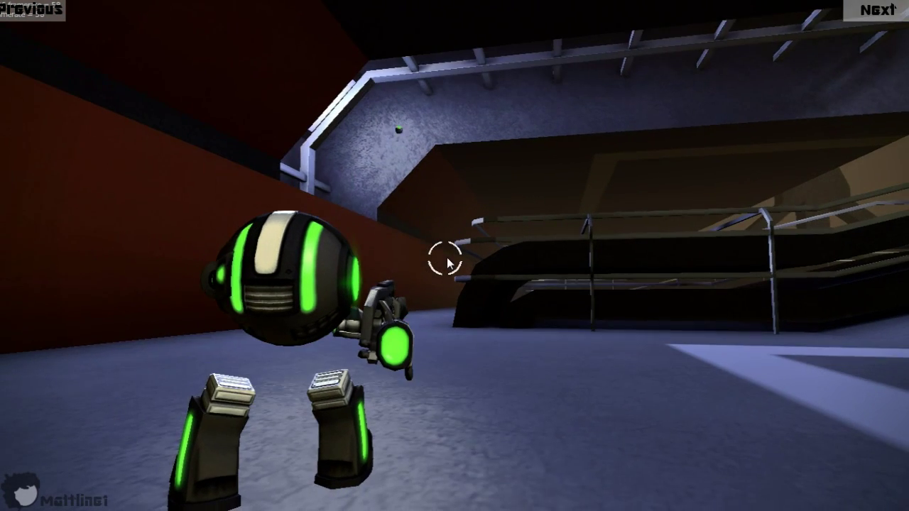
pyautogui.click(447, 260)
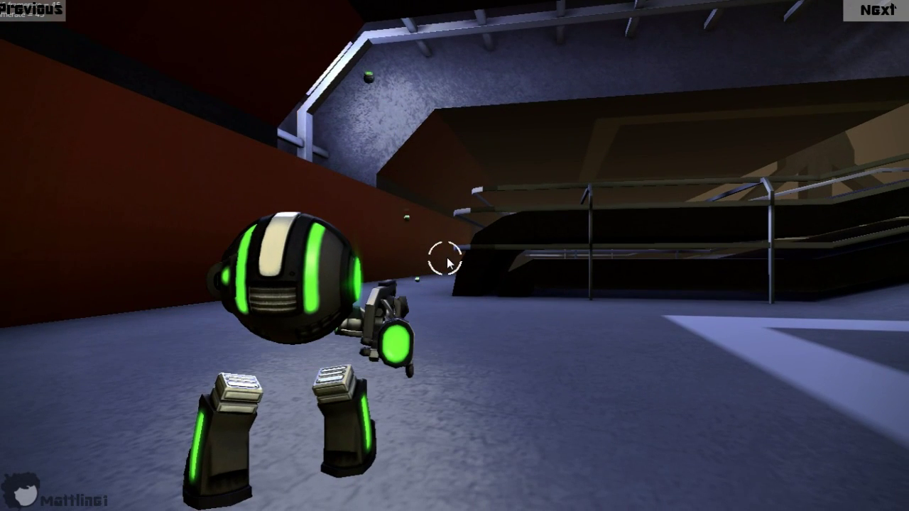
pyautogui.press('w')
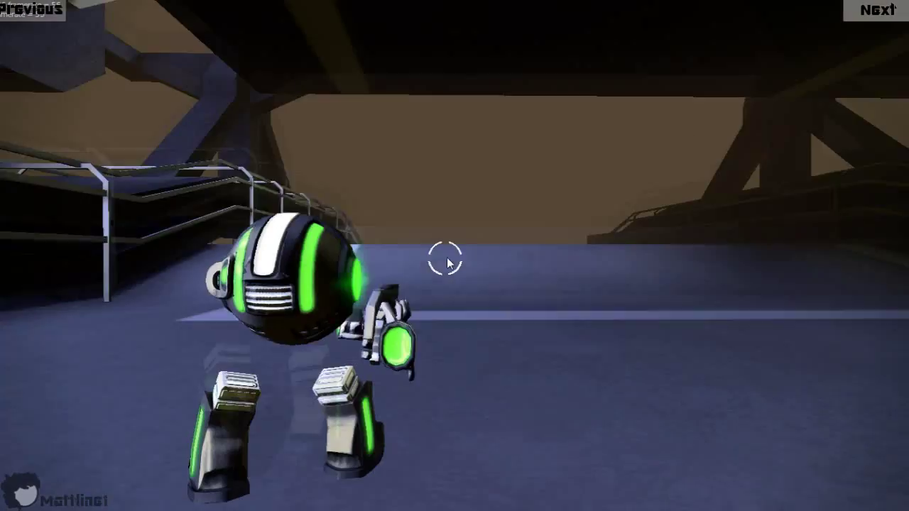
pyautogui.click(447, 263)
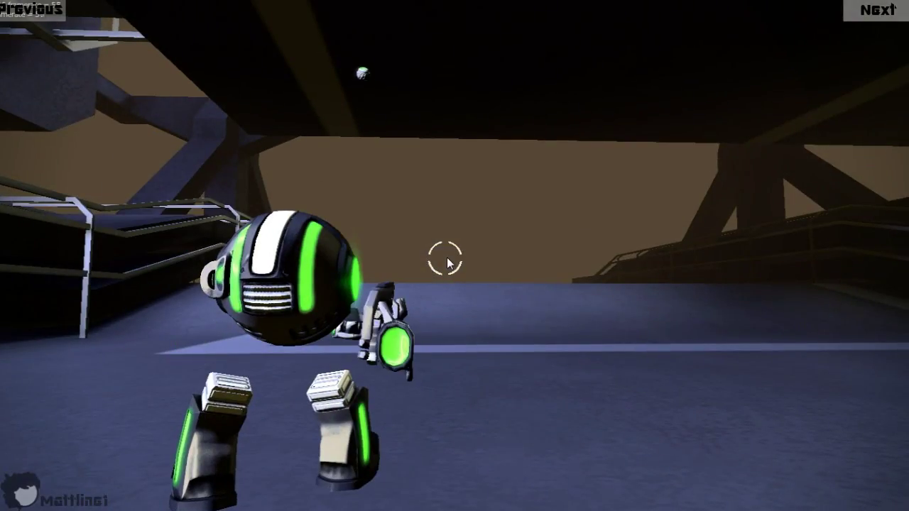
pyautogui.press('w')
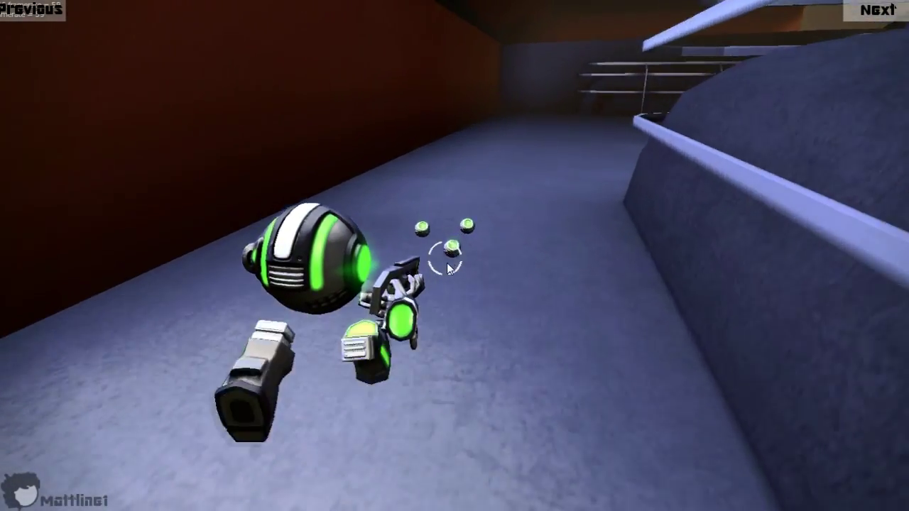
pyautogui.press('w')
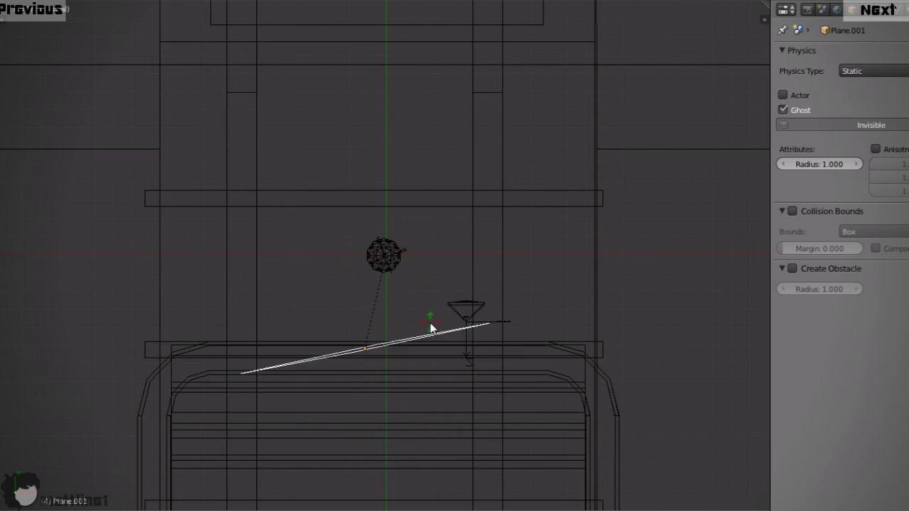
# - Finish the transform of Plane.001, select Camera_Ray and step the animation back to frame 0
pyautogui.click(475, 391)
pyautogui.rightClick(395, 284)
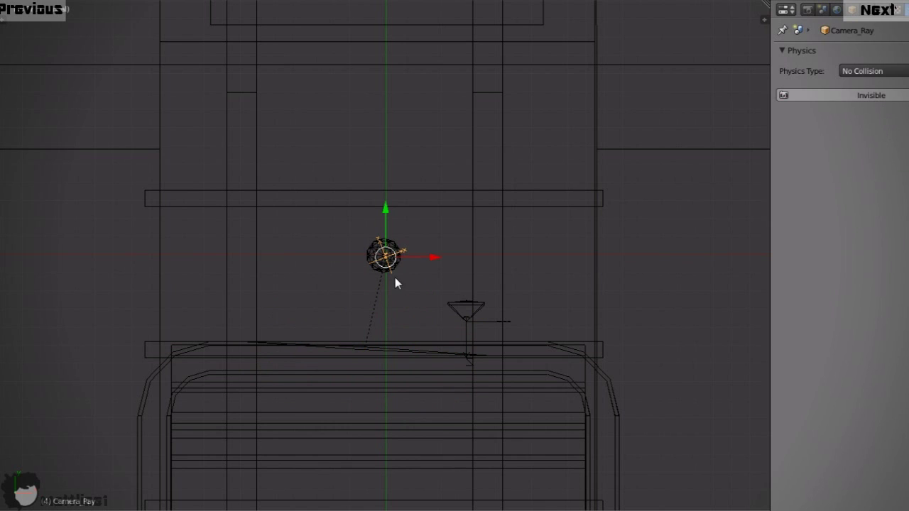
pyautogui.press('Left')
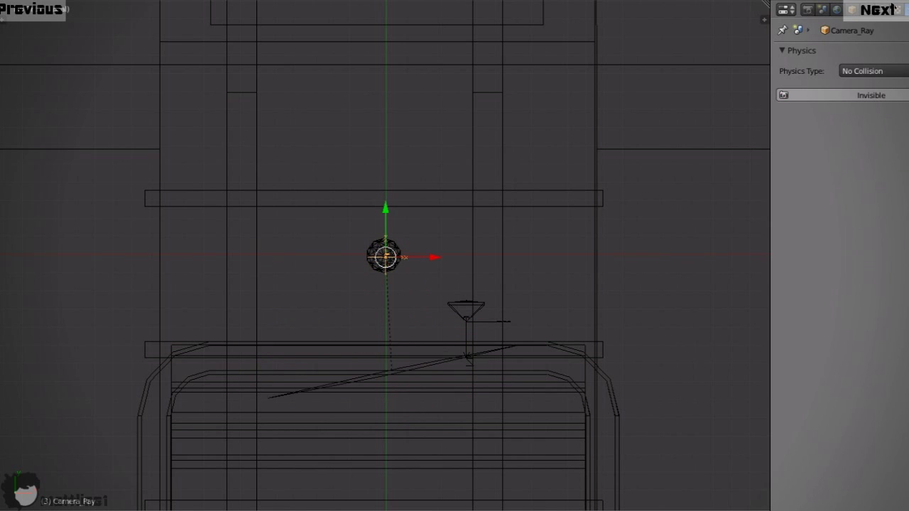
pyautogui.press('Left')
pyautogui.press('Left')
pyautogui.press('Left')
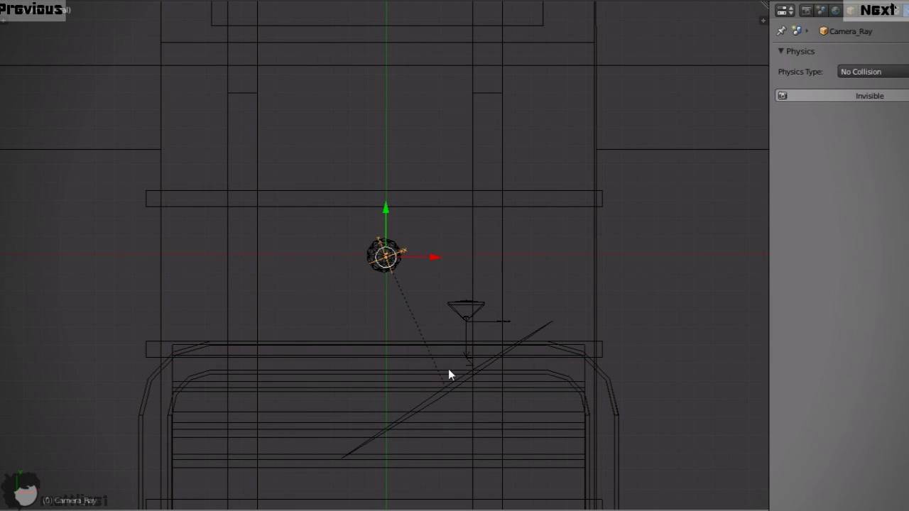
# - Move Player_Camera onto the centre of Plane.001 and rotate Plane.001 until it lies horizontal in the top view
pyautogui.rightClick(455, 316)
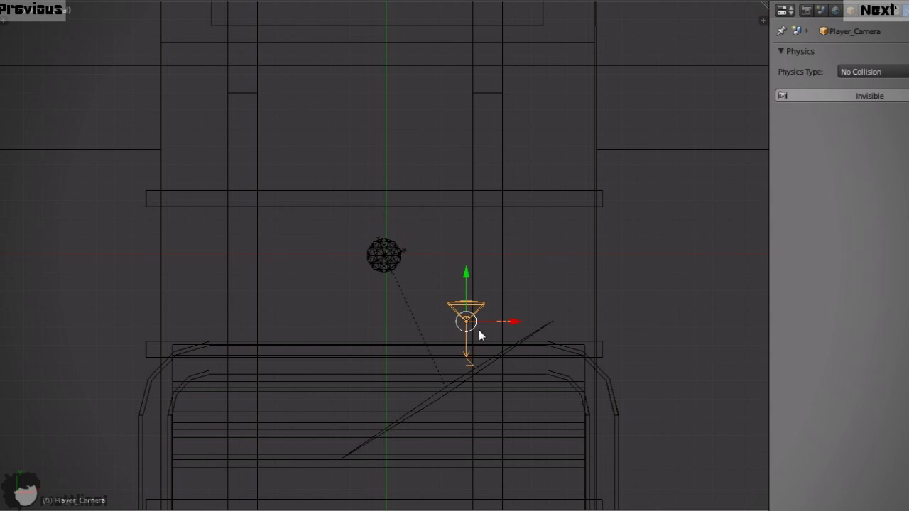
pyautogui.press('g')
pyautogui.rightClick(535, 333)
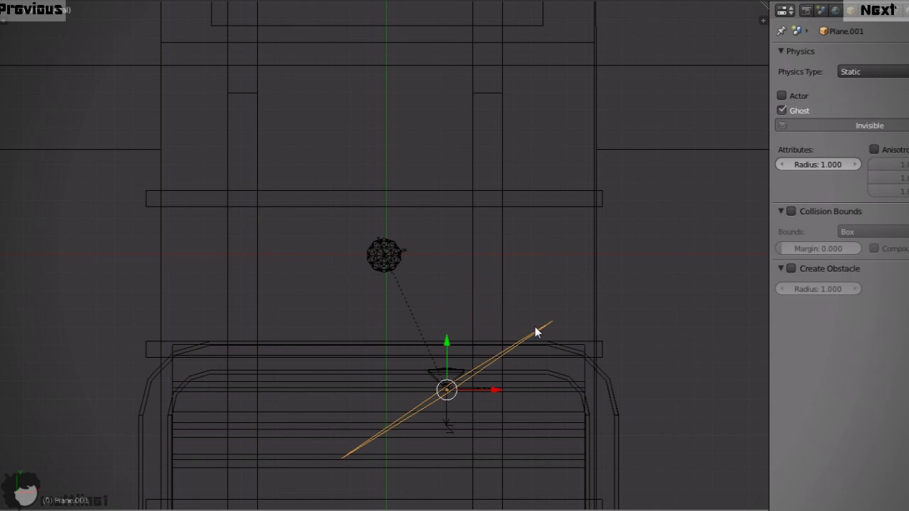
pyautogui.press('r')
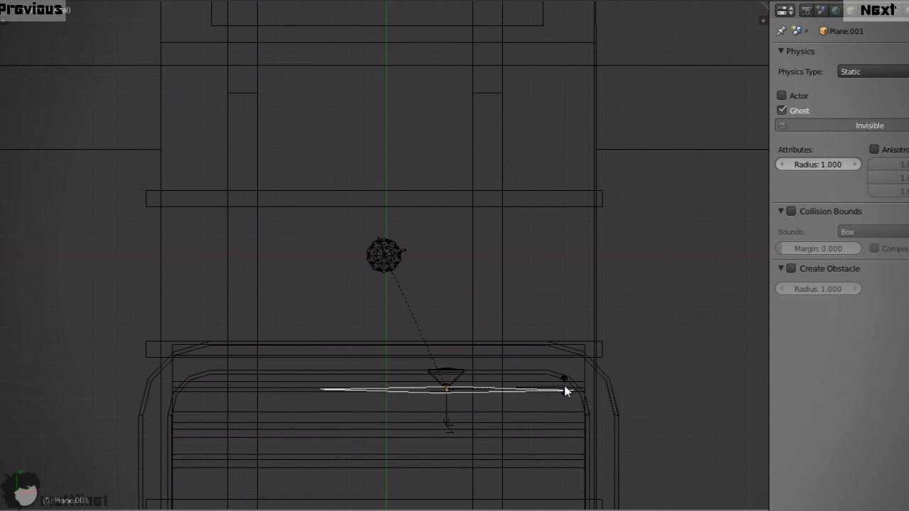
pyautogui.click(581, 395)
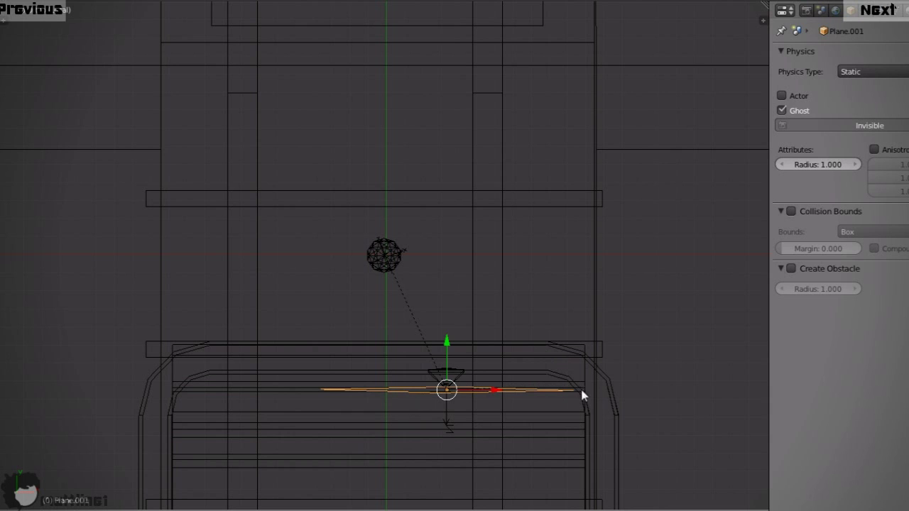
# - Try moving Plane.001, and demonstrate shifting Player_Camera forward off the plane and back onto its centre
pyautogui.press('g')
pyautogui.rightClick(464, 392)
pyautogui.rightClick(460, 381)
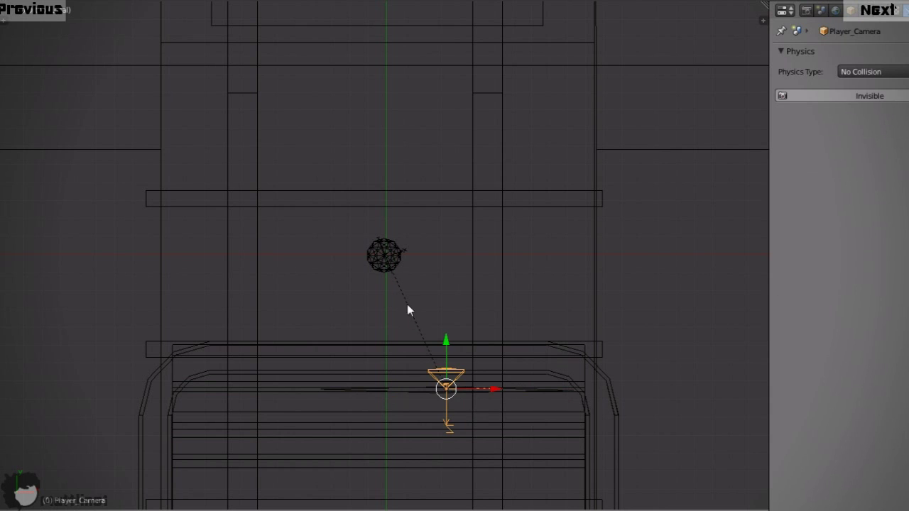
pyautogui.press('g')
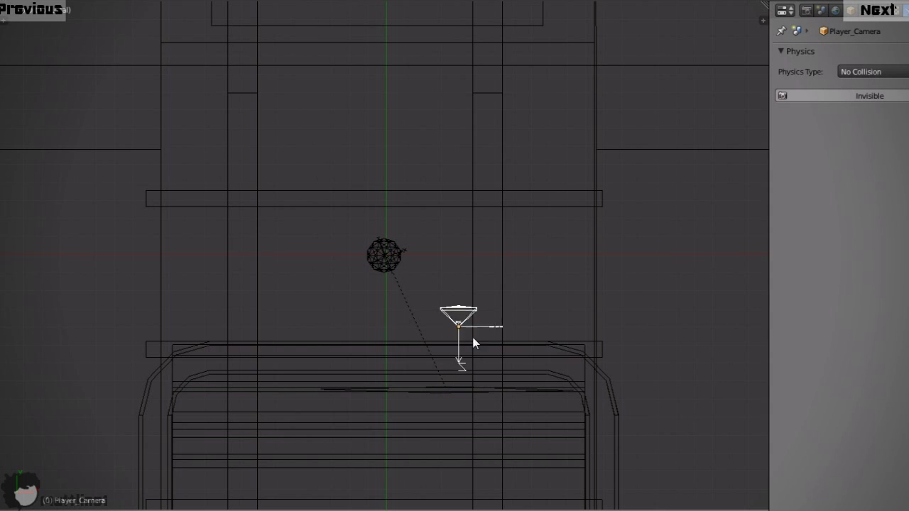
pyautogui.click(455, 394)
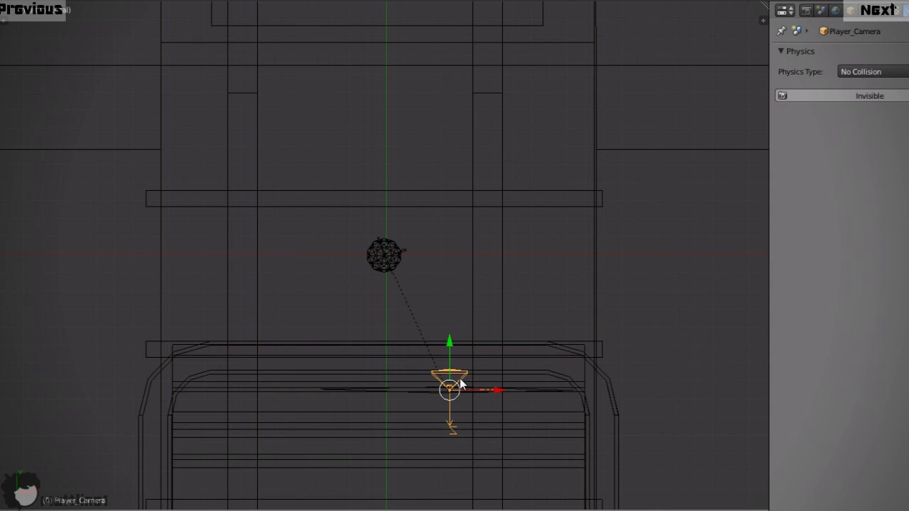
# - Move Player_Camera ahead of Plane.001 and to the right of its centre, and select the level mesh Plane
pyautogui.press('g')
pyautogui.click(501, 345)
pyautogui.rightClick(424, 347)
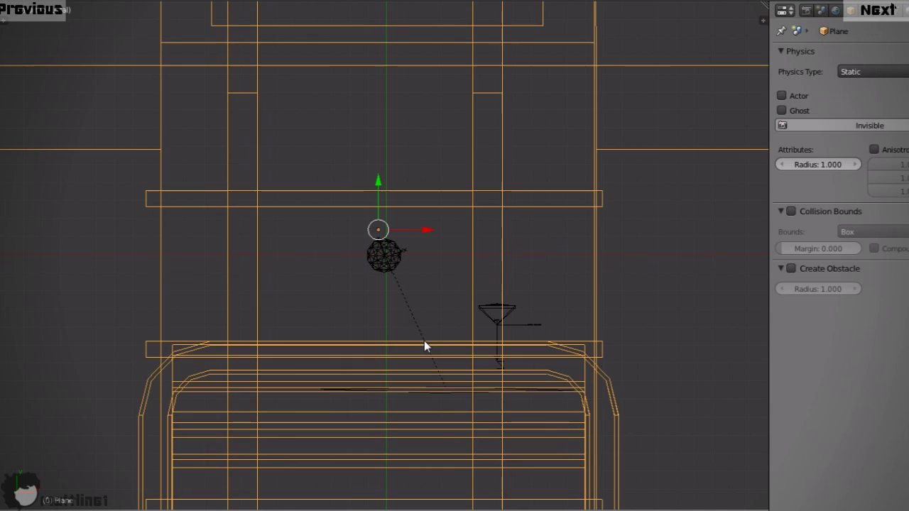
# - Move Player_Camera onto the line between the sphere and Plane.001, and check the camera's behaviour briefly in the running game
pyautogui.rightClick(449, 388)
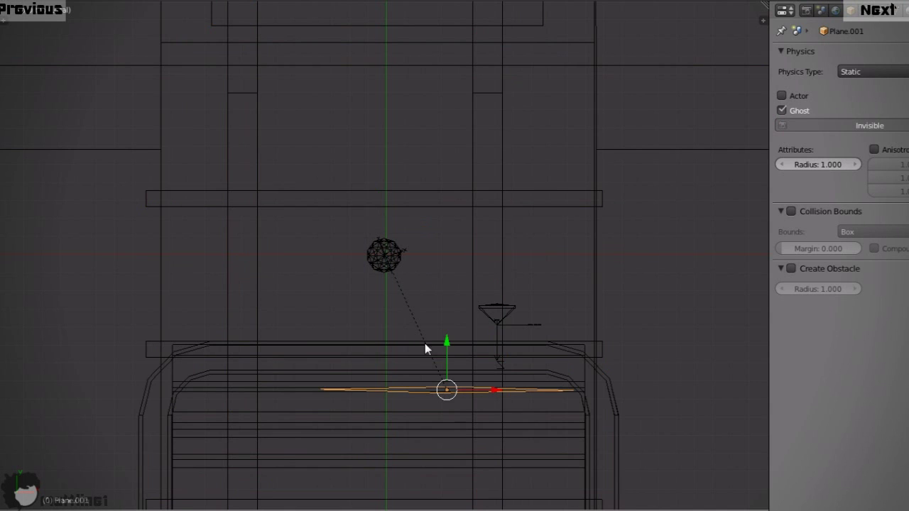
pyautogui.rightClick(495, 309)
pyautogui.press('g')
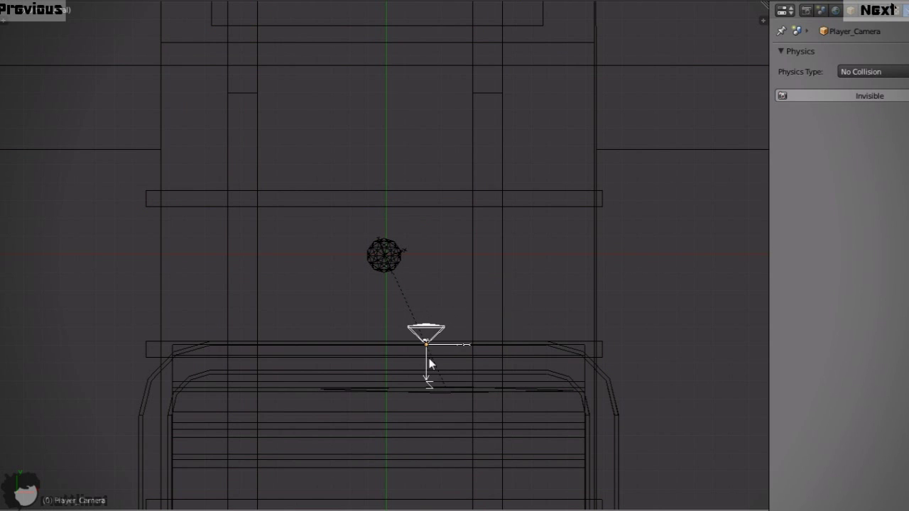
pyautogui.click(429, 358)
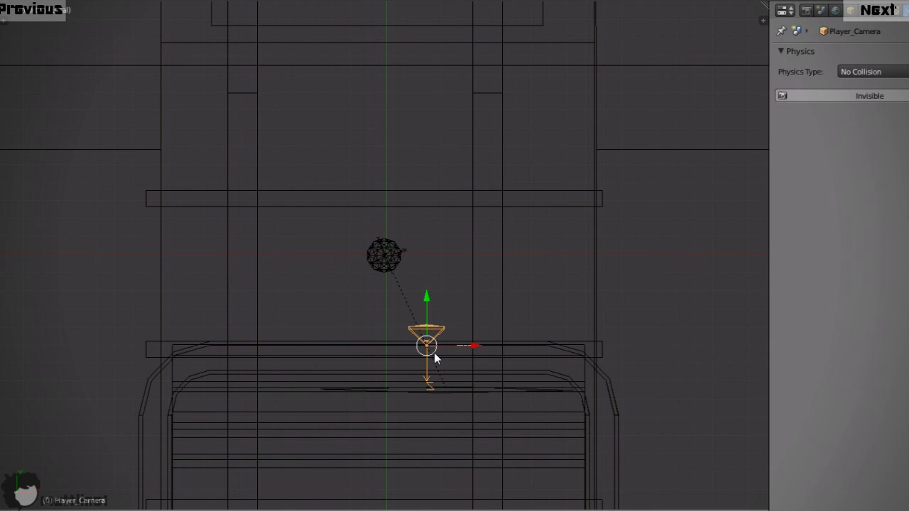
pyautogui.press('KP_0')
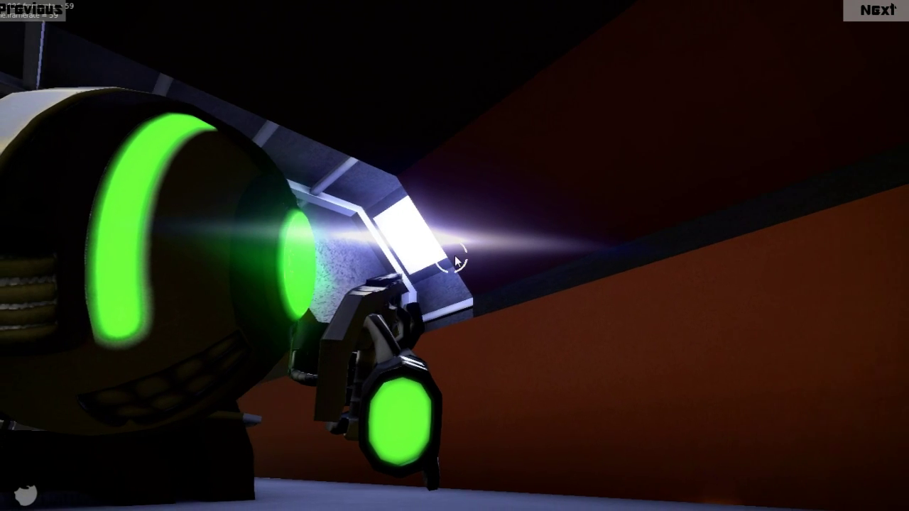
pyautogui.press('Escape')
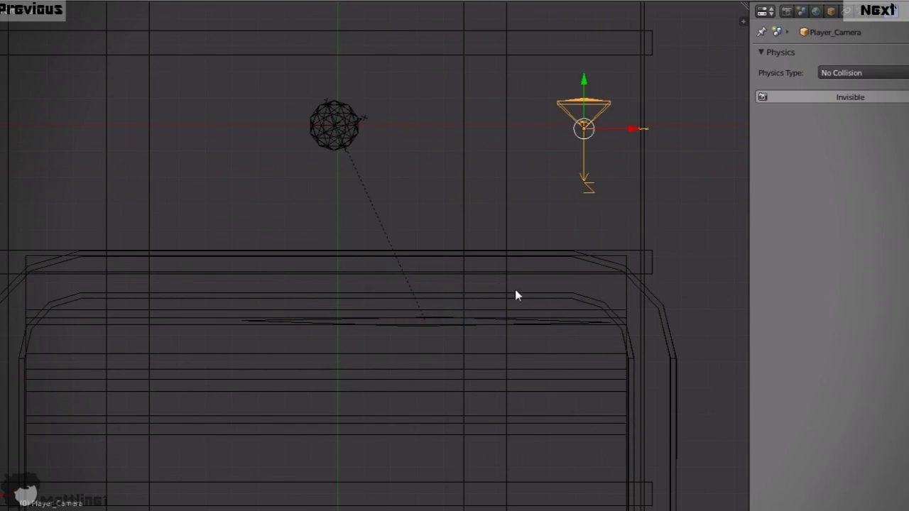
# - Move Plane.001 close to the sphere around Camera_Ray, and place Player_Camera on the plane near its centre
pyautogui.rightClick(453, 334)
pyautogui.rightClick(431, 329)
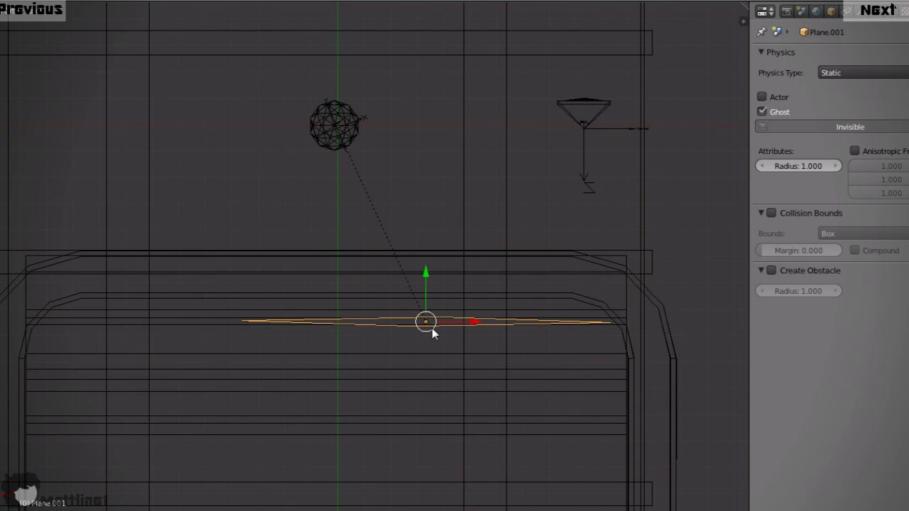
pyautogui.press('g')
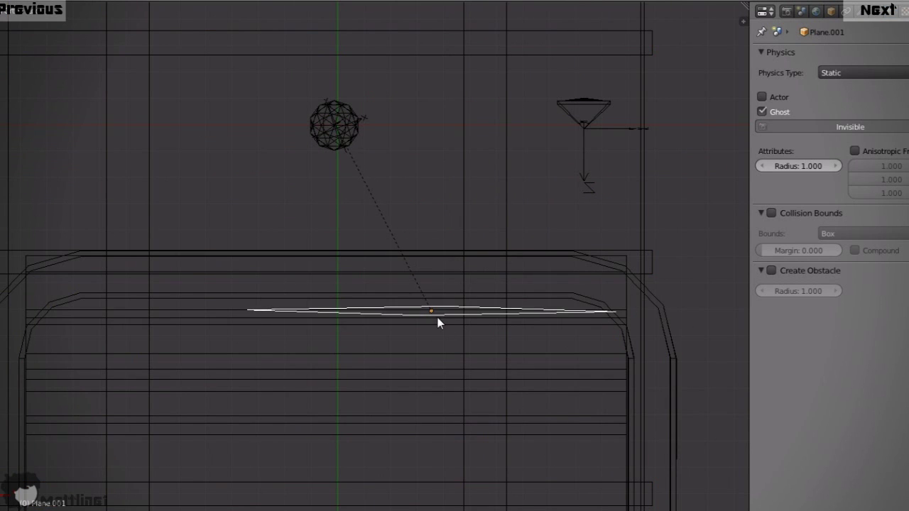
pyautogui.click(395, 204)
pyautogui.rightClick(566, 122)
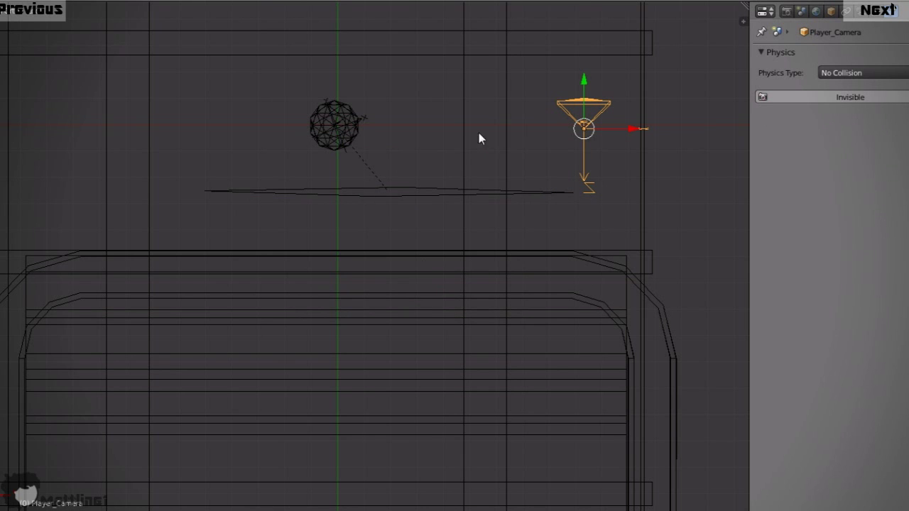
pyautogui.press('g')
pyautogui.click(351, 206)
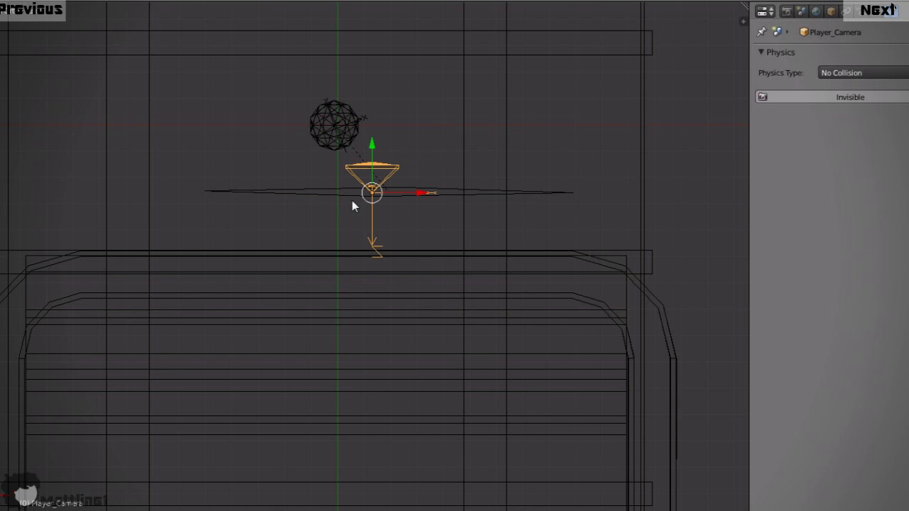
# - In the top view, move Player_Camera behind Plane.001, and shift Plane.001 back until it sits behind the camera
pyautogui.press('KP_5')
pyautogui.press('KP_0')
pyautogui.press('KP_7')
pyautogui.keyDown('shift'); pyautogui.moveTo(354, 205); pyautogui.dragTo(455, 295, button='middle'); pyautogui.keyUp('shift')
pyautogui.press('g')
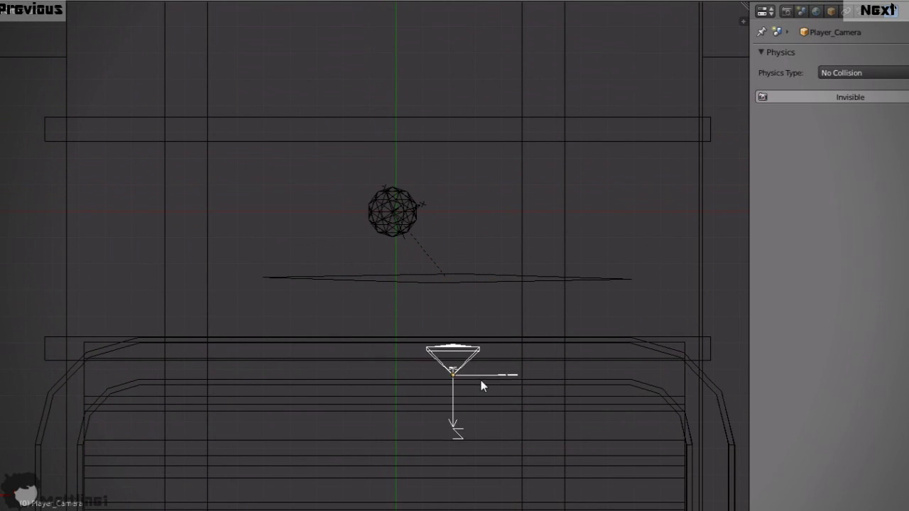
pyautogui.click(481, 380)
pyautogui.click(479, 284)
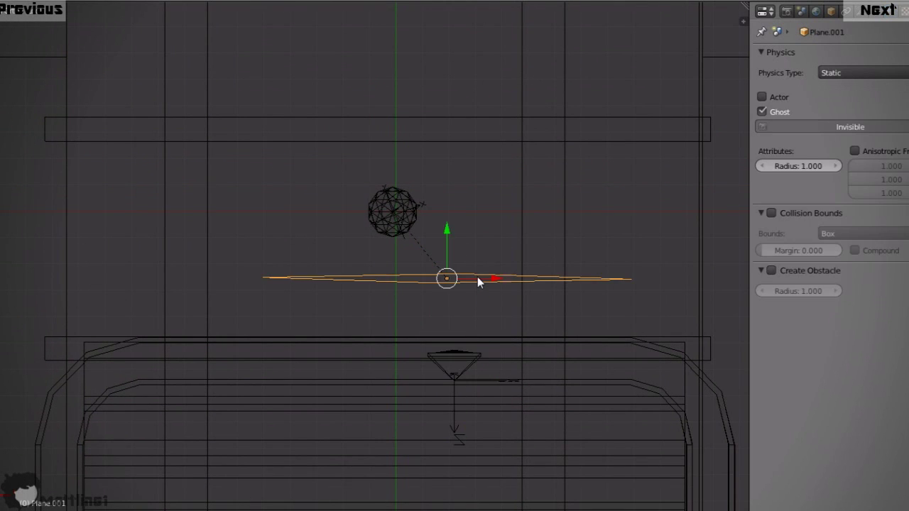
pyautogui.press('g')
pyautogui.click(501, 422)
pyautogui.click(425, 204)
# - Swing Camera_Ray to the other side by advancing the animation to frame 6, and move Player_Camera onto the centre of the angled Plane.001
pyautogui.rightClick(429, 202)
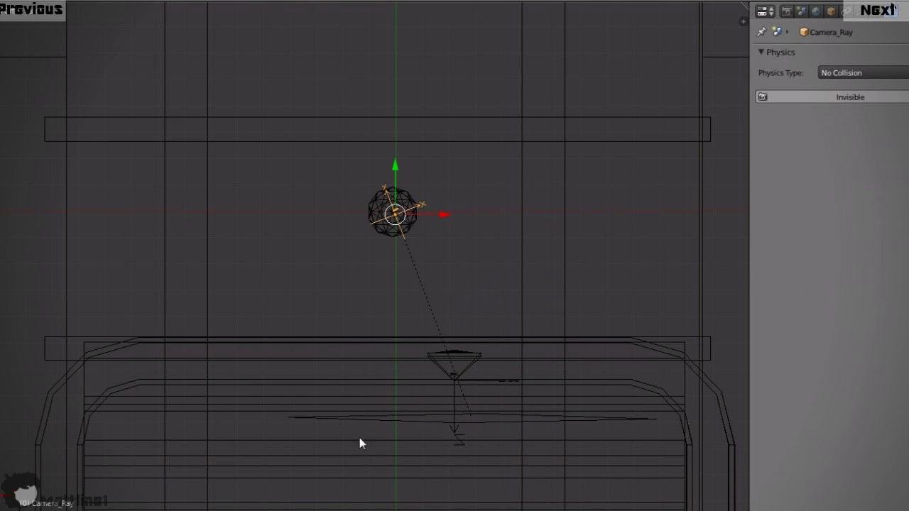
pyautogui.press('r')
pyautogui.press('Right')
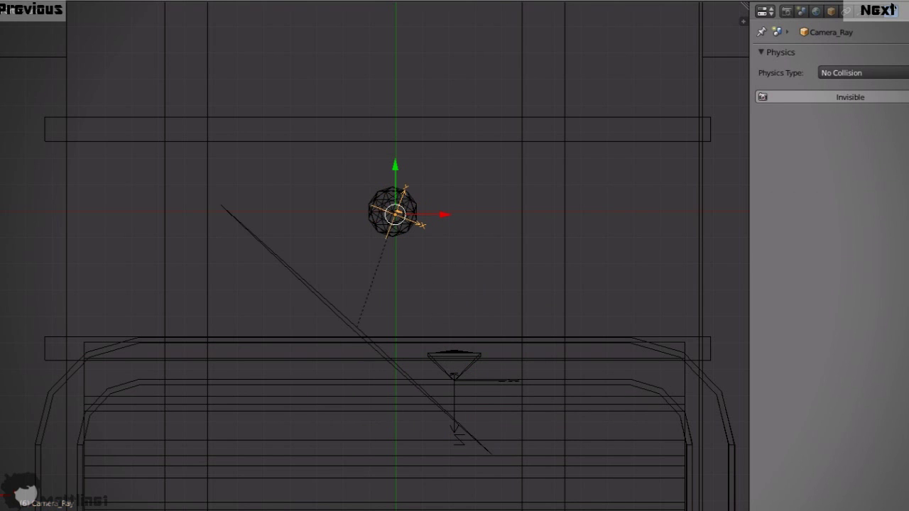
pyautogui.rightClick(465, 365)
pyautogui.press('g')
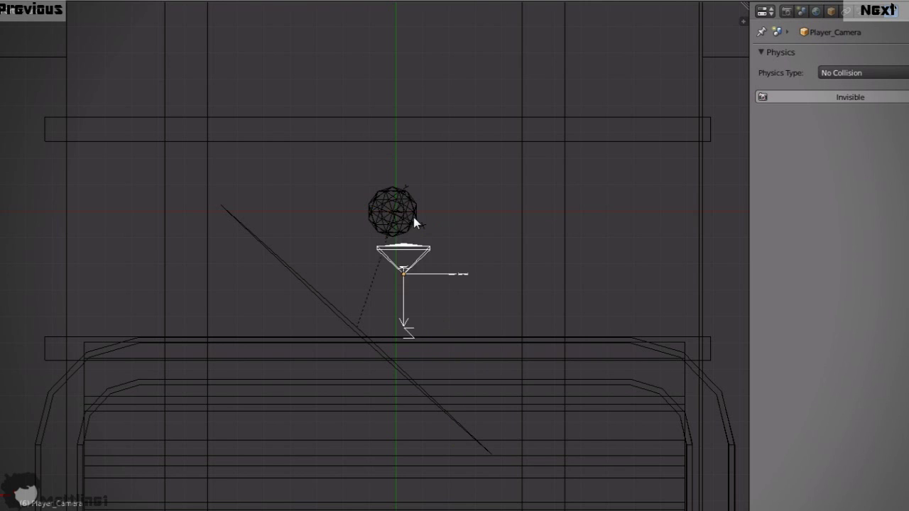
pyautogui.click(370, 303)
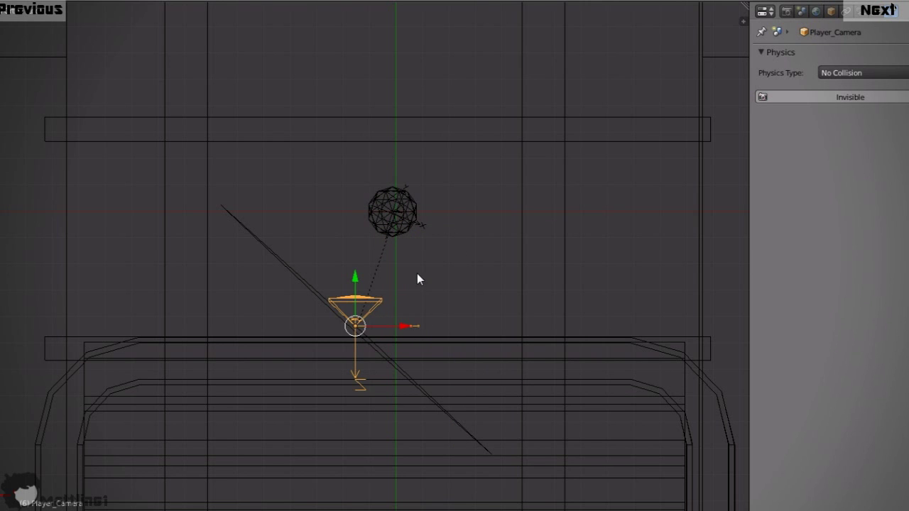
# - Play-test the game by walking, strafing and jumping the robot beside the red wall to examine how the camera follows and switches sides
pyautogui.press('KP_0')
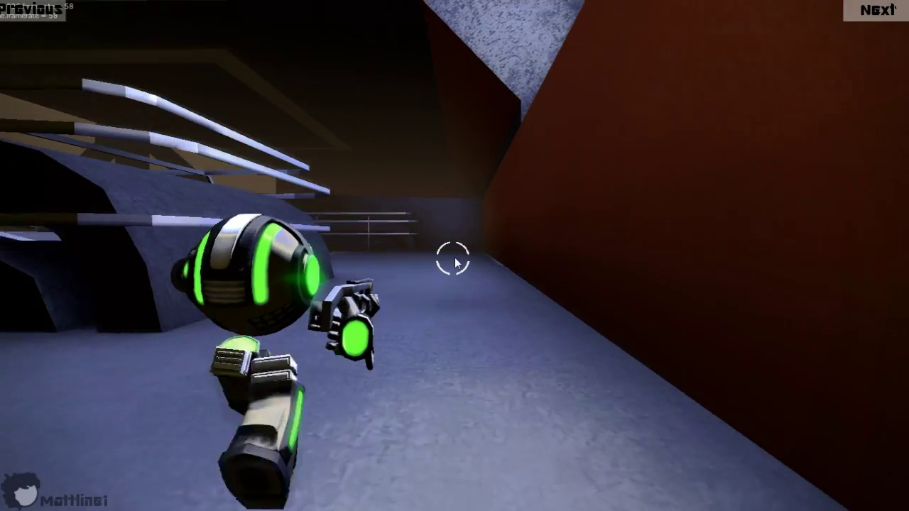
pyautogui.press('w')
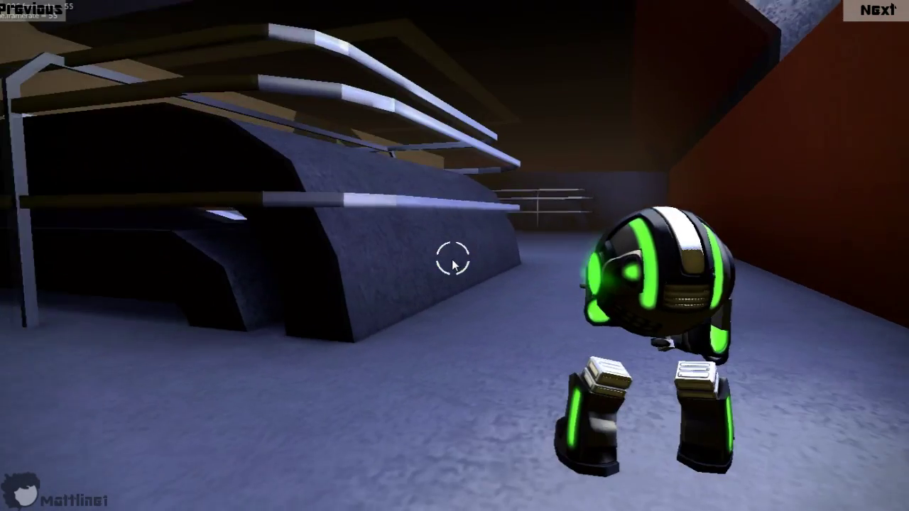
pyautogui.press('d')
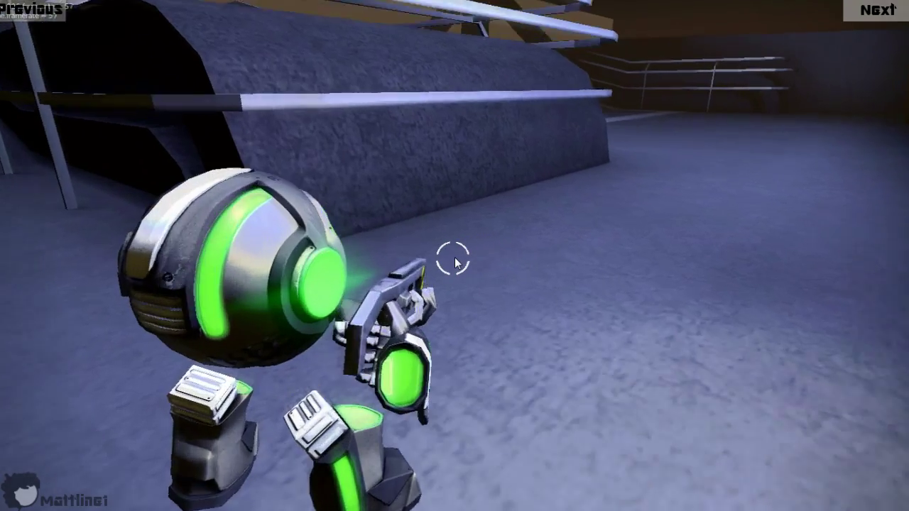
pyautogui.press('w')
pyautogui.press('space')
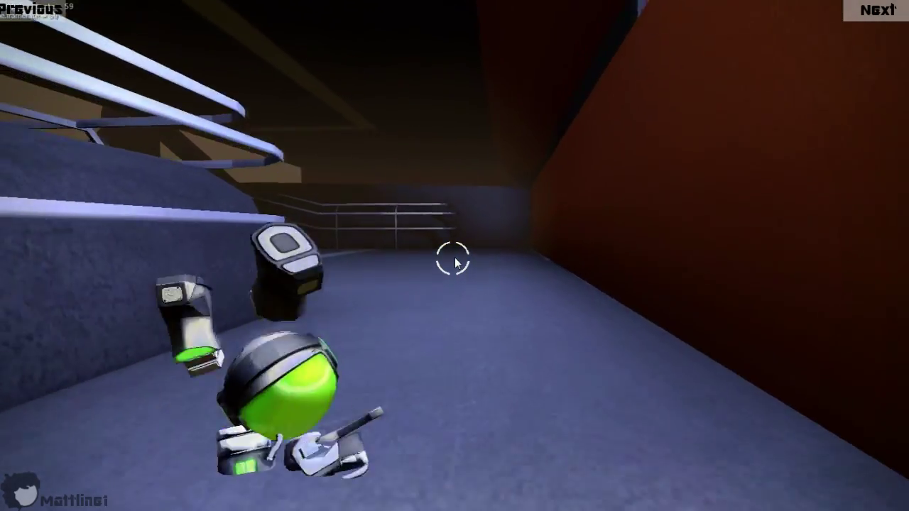
pyautogui.press('space')
pyautogui.press('w')
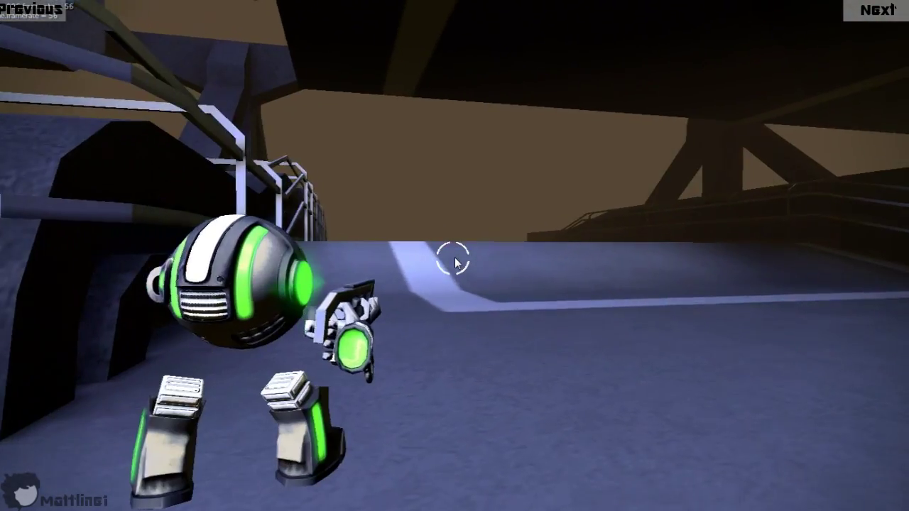
pyautogui.press('d')
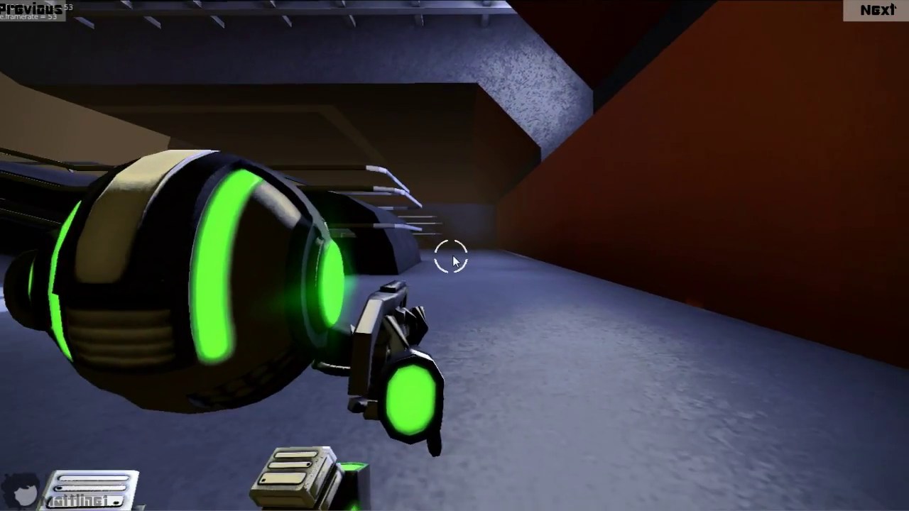
pyautogui.press('d')
pyautogui.press('w')
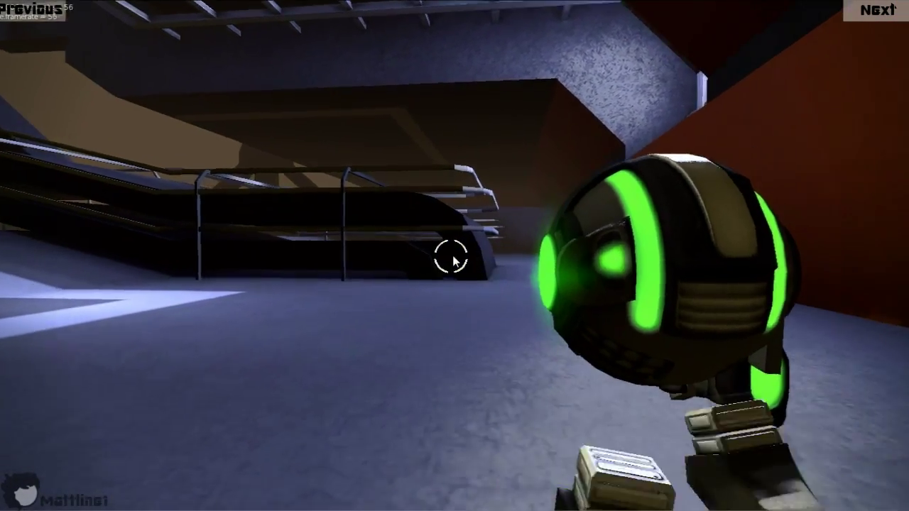
pyautogui.press('d')
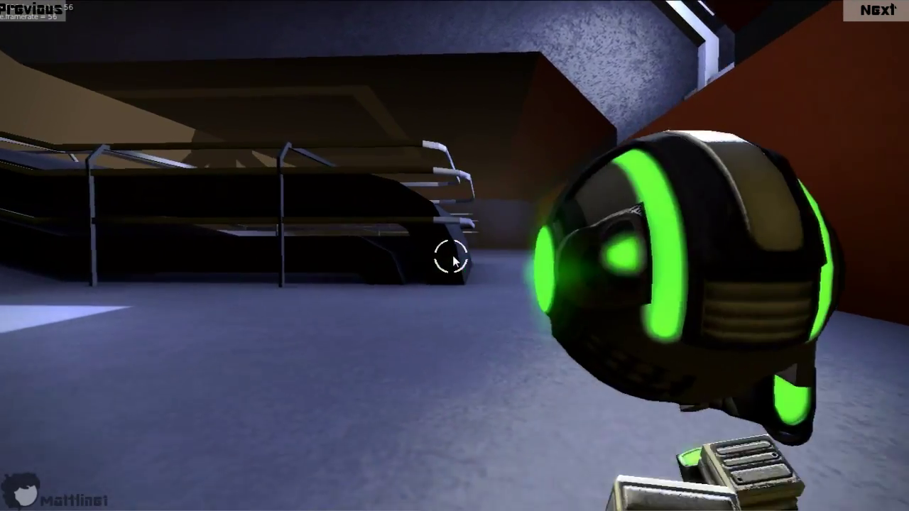